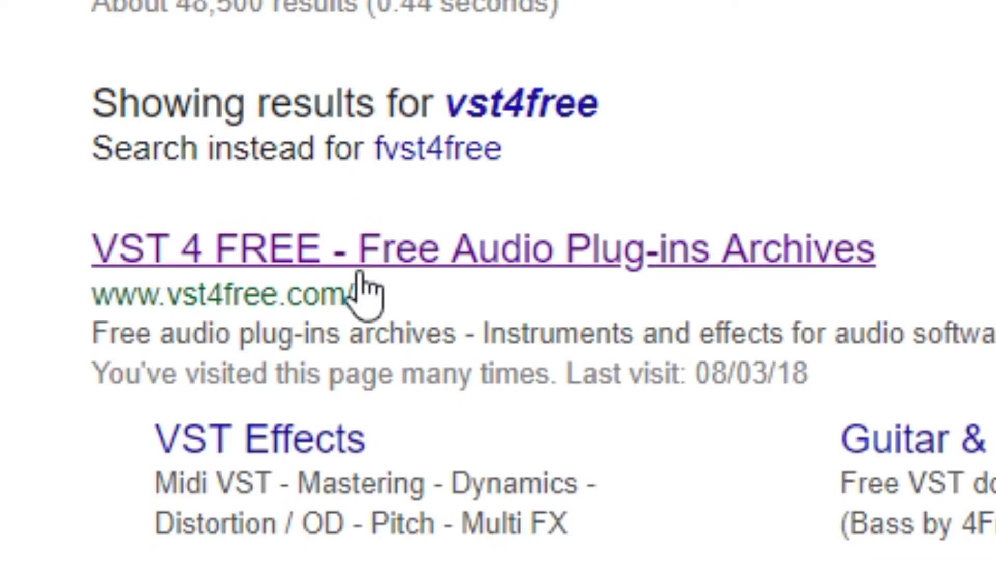
# Open vst4free.com in a new browser tab and browse the Analog synths category to the Big Funkster plugin page
pyautogui.click(161, 138)
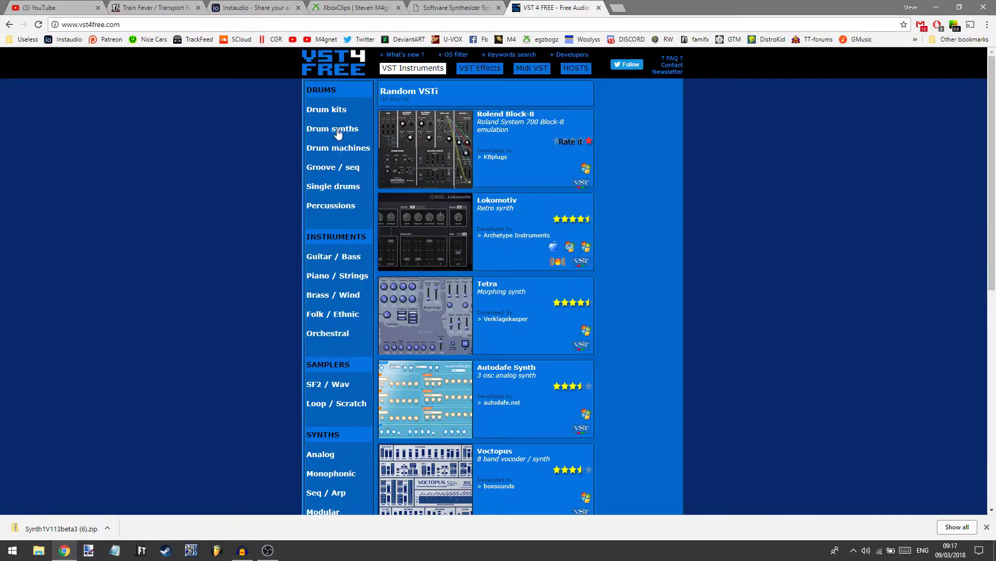
pyautogui.scroll(-3, 235, 192)
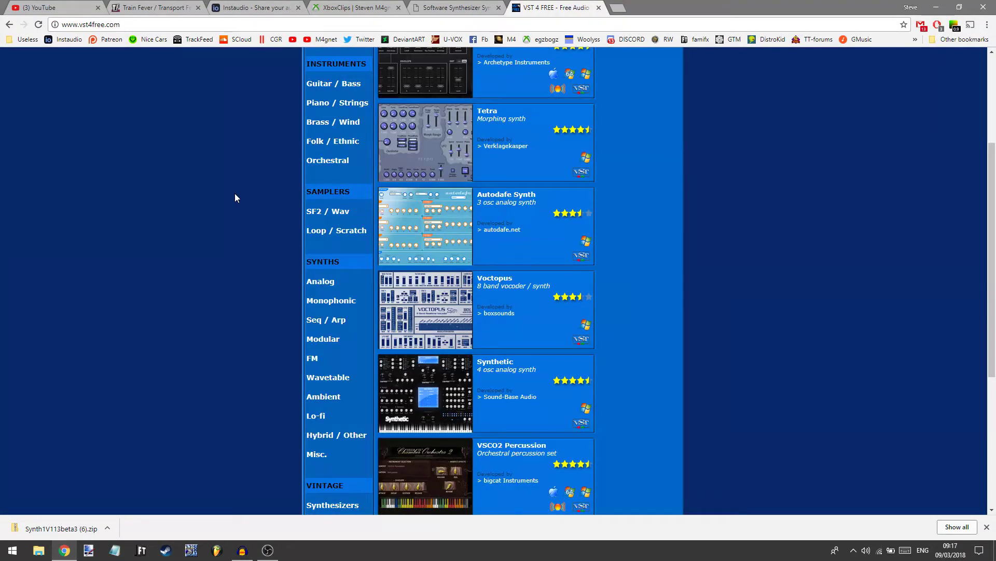
pyautogui.click(321, 283)
pyautogui.scroll(-10, 185, 188)
pyautogui.click(409, 461)
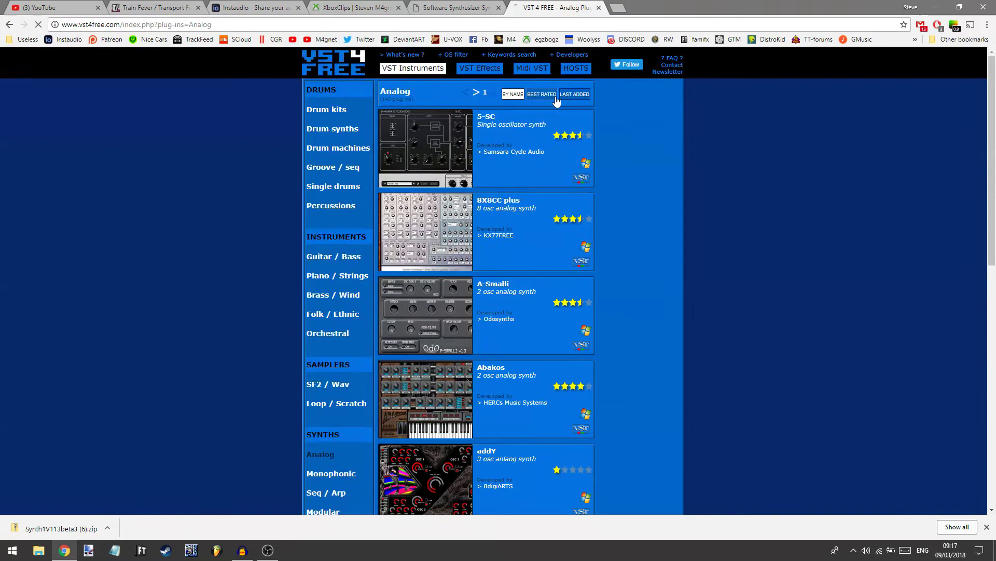
pyautogui.scroll(-5, 121, 154)
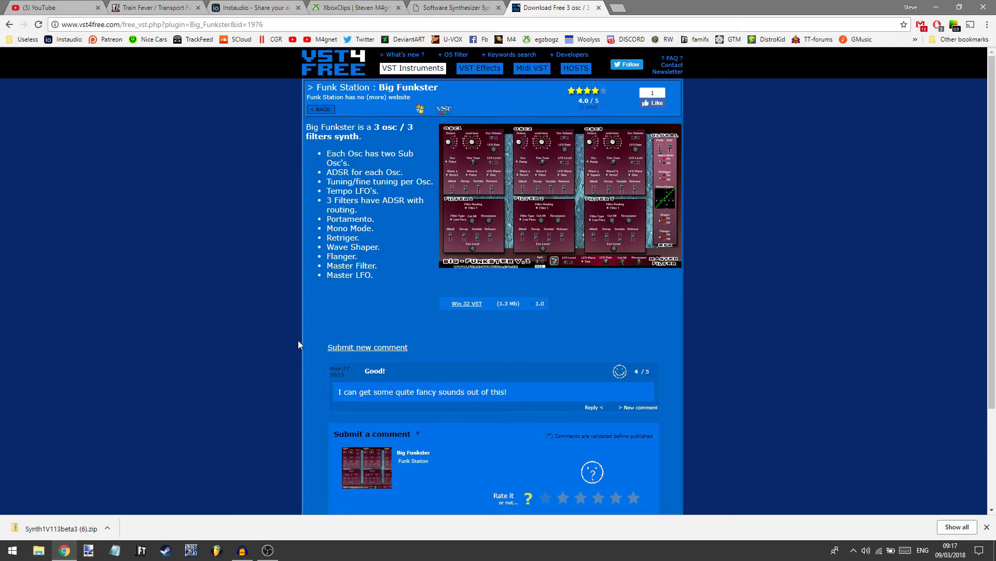
# Download the Win 32 VST version of Big Funkster and open the downloaded archive at the folder containing bigfunkster.dll
pyautogui.click(467, 303)
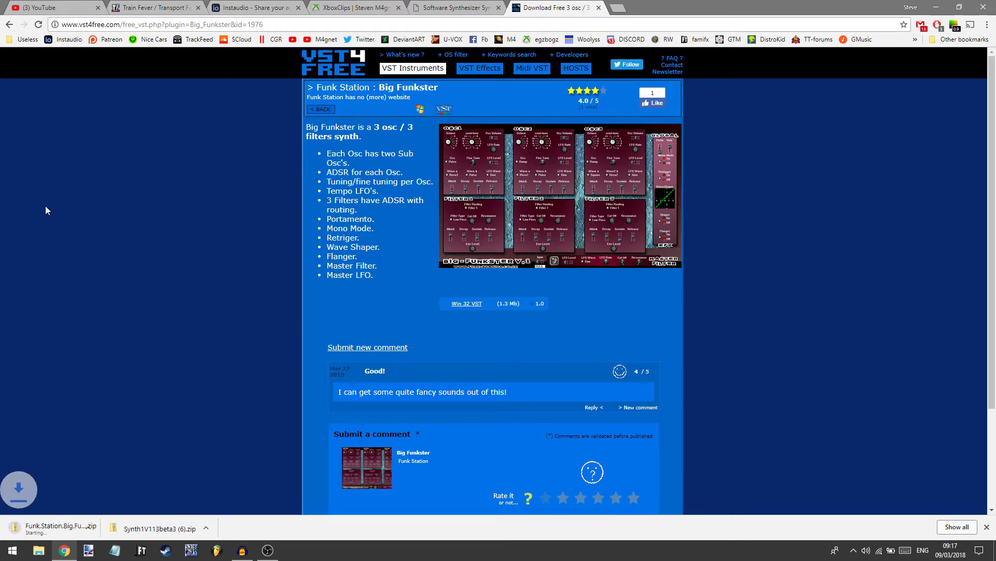
pyautogui.click(37, 526)
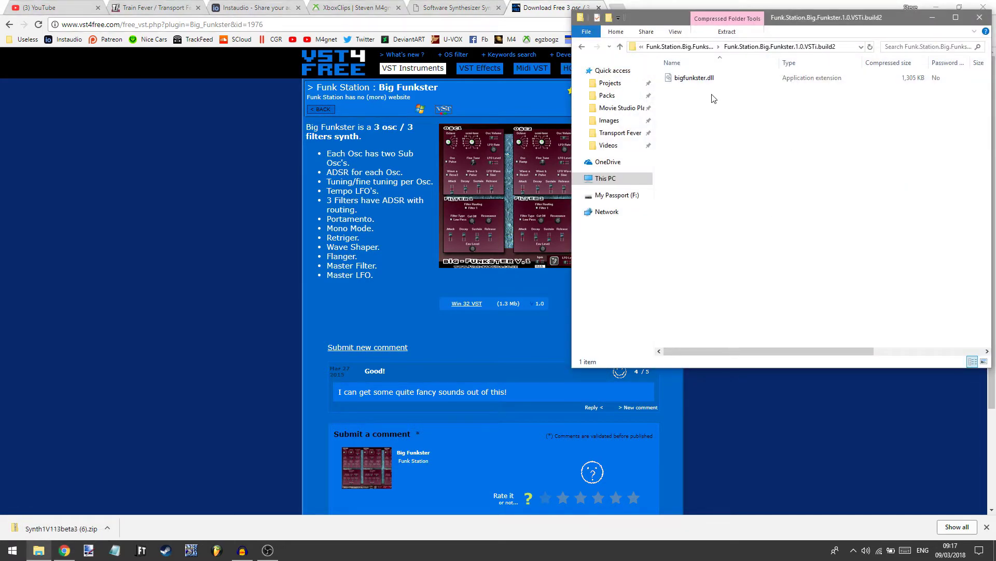
pyautogui.doubleClick(702, 81)
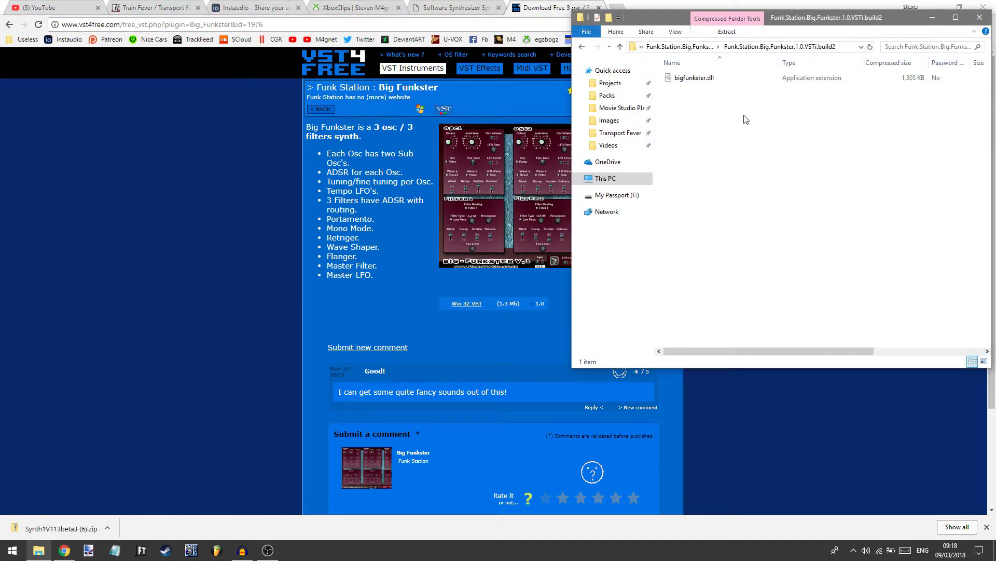
# Minimise the browser and open a second File Explorer window beside the archive window
pyautogui.click(860, 5)
pyautogui.click(937, 6)
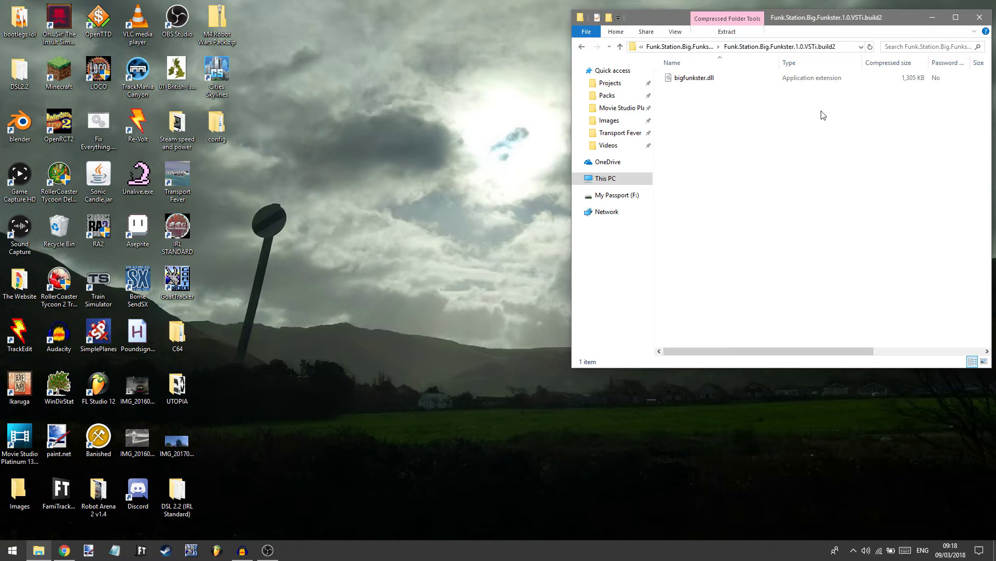
pyautogui.rightClick(13, 550)
pyautogui.click(254, 409)
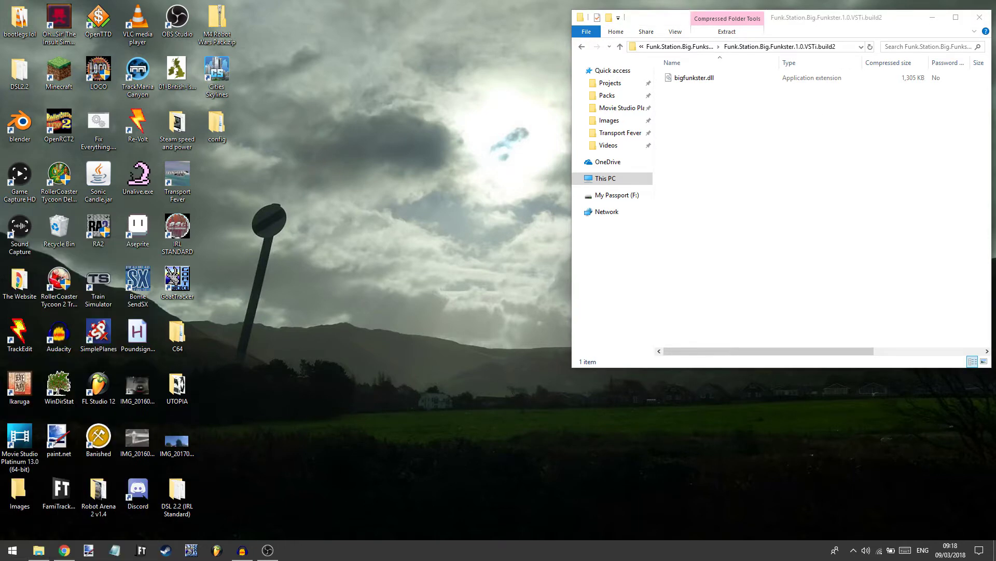
pyautogui.click(39, 552)
pyautogui.rightClick(34, 557)
pyautogui.rightClick(33, 551)
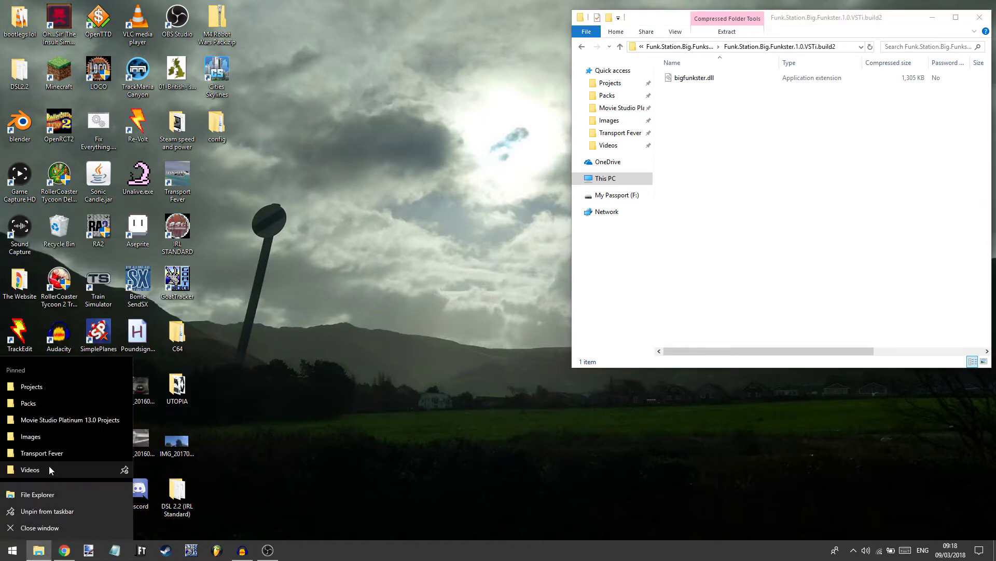
pyautogui.click(52, 495)
# Go to the folder Program Files (x86)\Image-Line\FL Studio 12\Plugins\VST on the BOOTCAMP (C:) drive
pyautogui.doubleClick(184, 218)
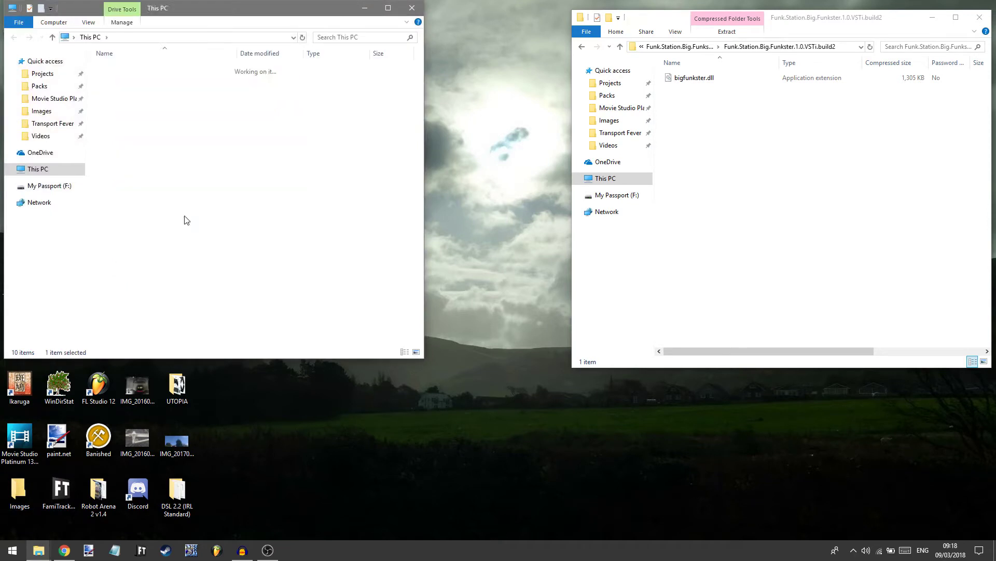
pyautogui.click(139, 159)
pyautogui.doubleClick(140, 159)
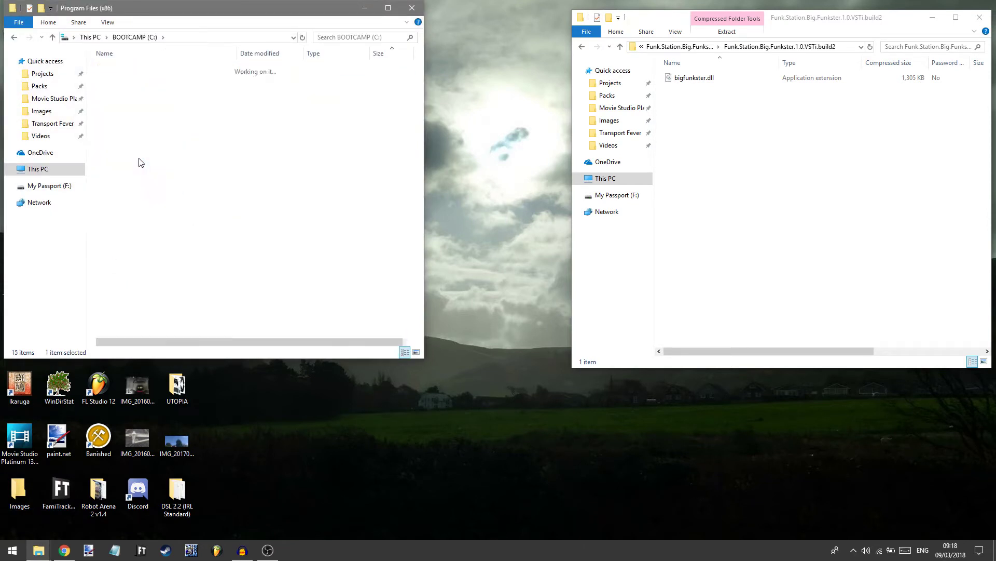
pyautogui.click(162, 178)
pyautogui.press('i')
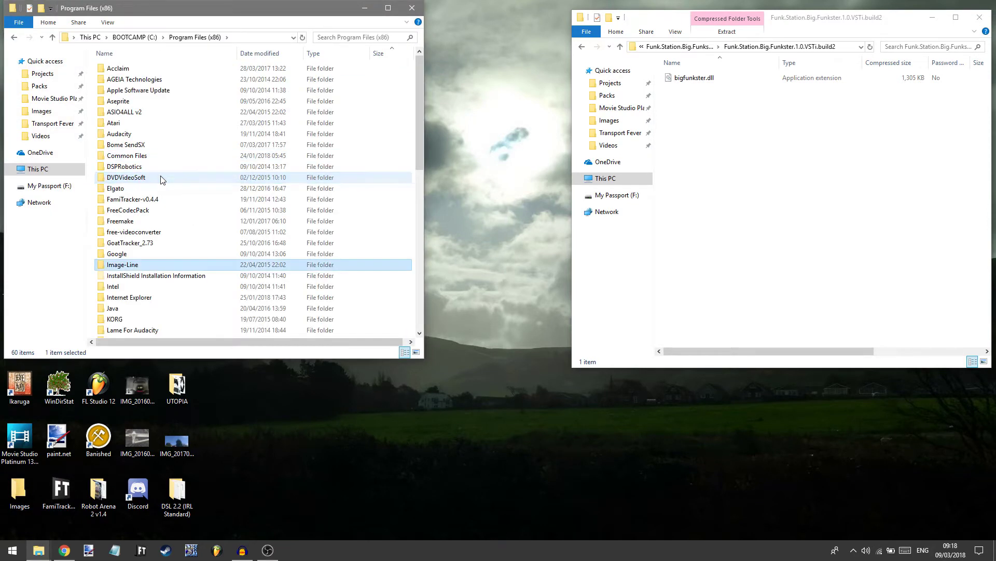
pyautogui.press('Return')
pyautogui.click(130, 85)
pyautogui.doubleClick(129, 85)
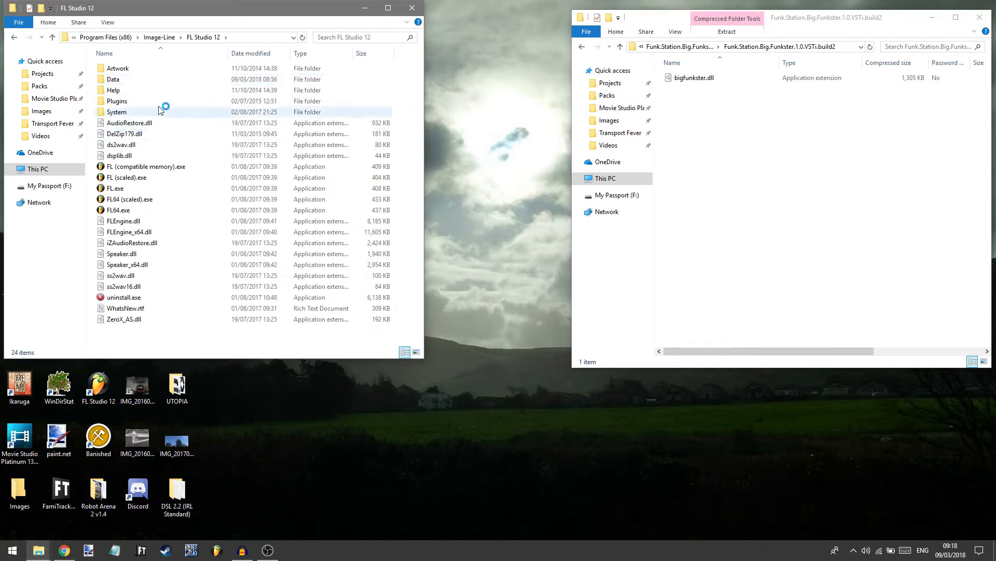
pyautogui.click(159, 101)
pyautogui.doubleClick(159, 102)
pyautogui.click(138, 85)
pyautogui.doubleClick(138, 85)
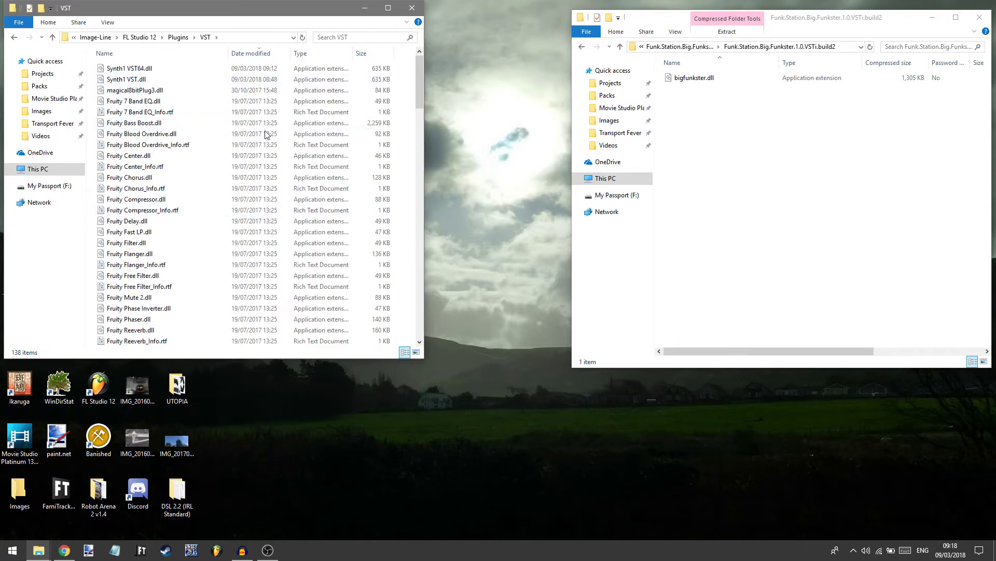
# Delete Synth1 VST.dll from the VST folder
pyautogui.scroll(-10, 222, 222)
pyautogui.scroll(10, 223, 223)
pyautogui.click(173, 79)
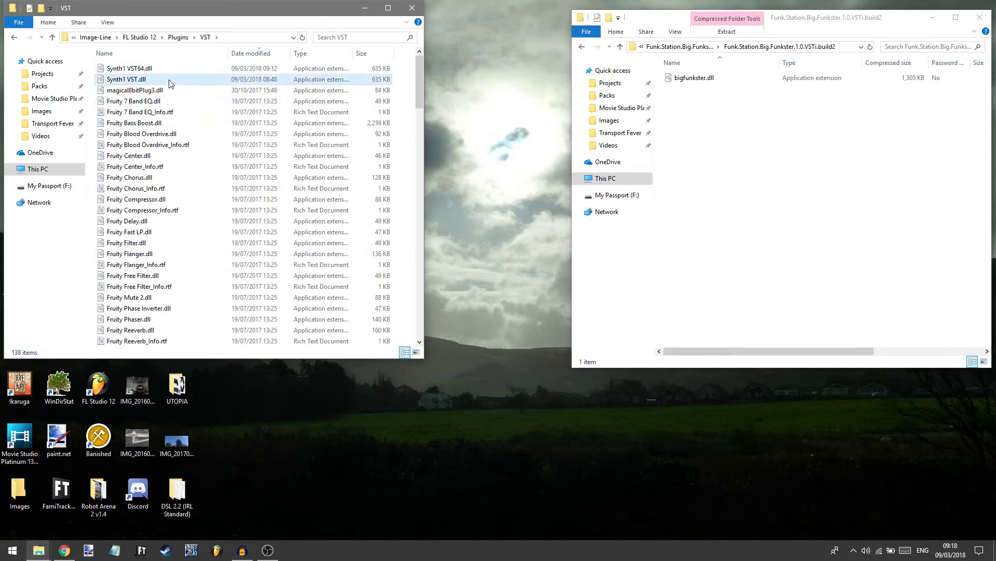
pyautogui.press('Delete')
# Copy bigfunkster.dll from the archive into the VST folder and close both File Explorer windows
pyautogui.scroll(-19, 221, 225)
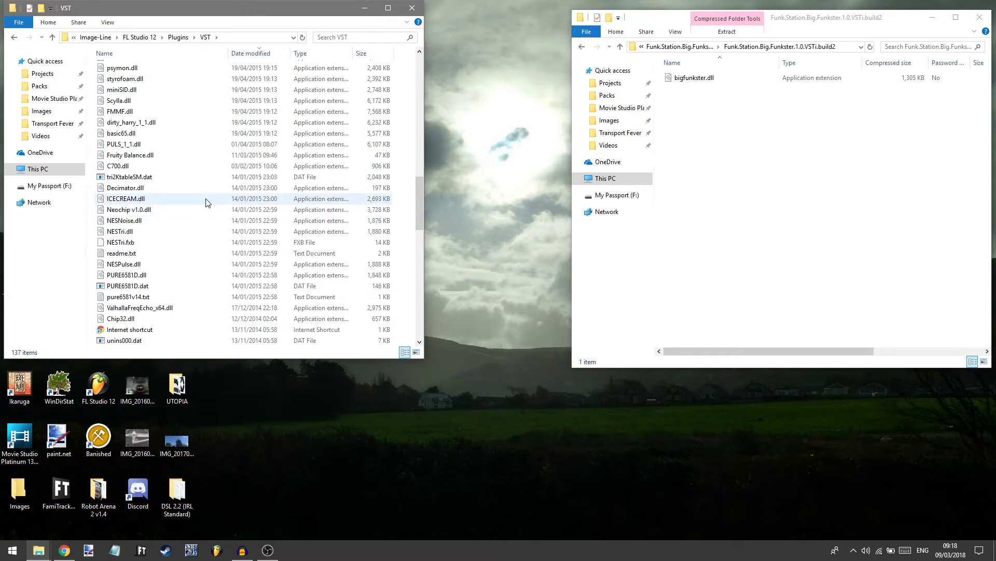
pyautogui.scroll(19, 197, 218)
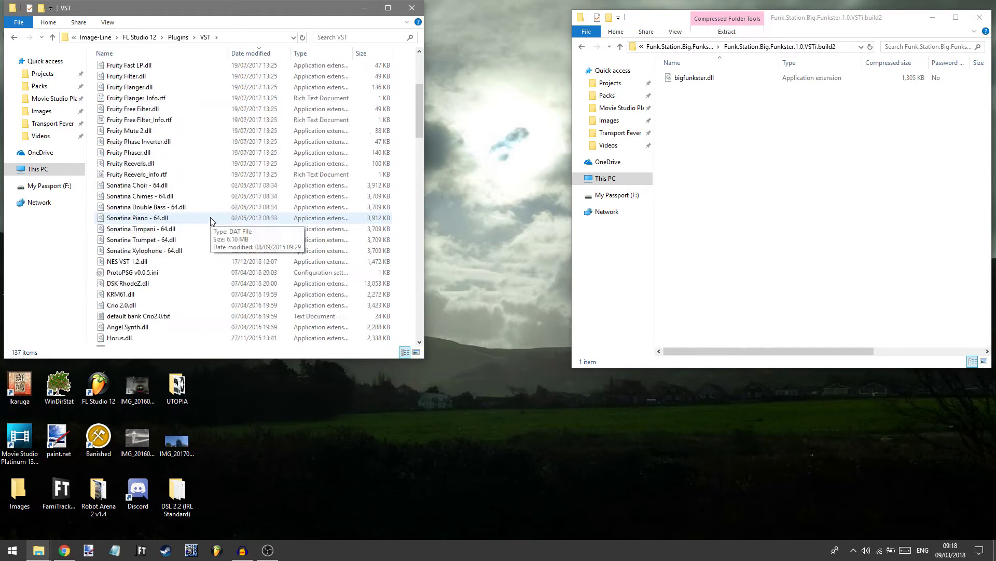
pyautogui.click(698, 82)
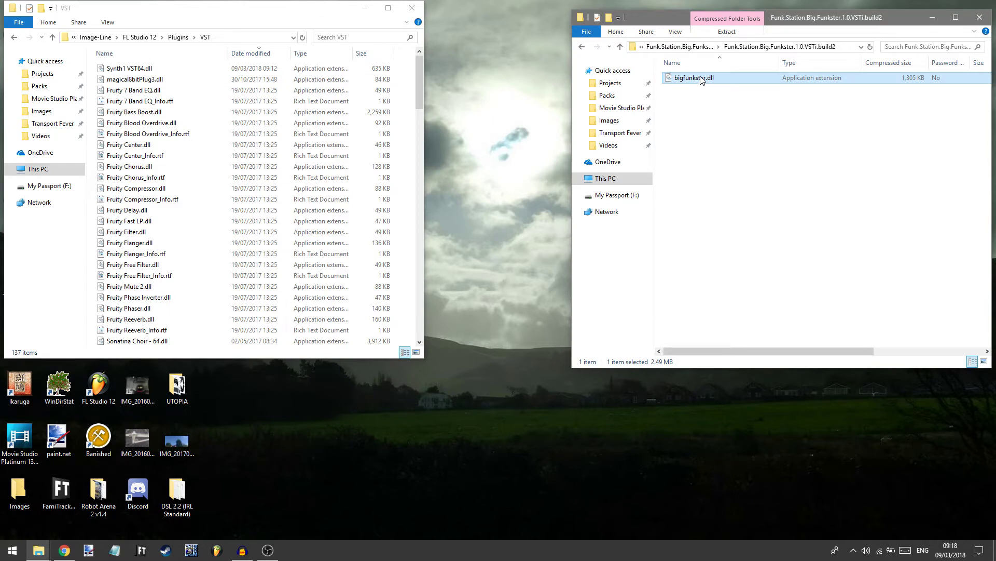
pyautogui.moveTo(702, 79); pyautogui.dragTo(262, 140)
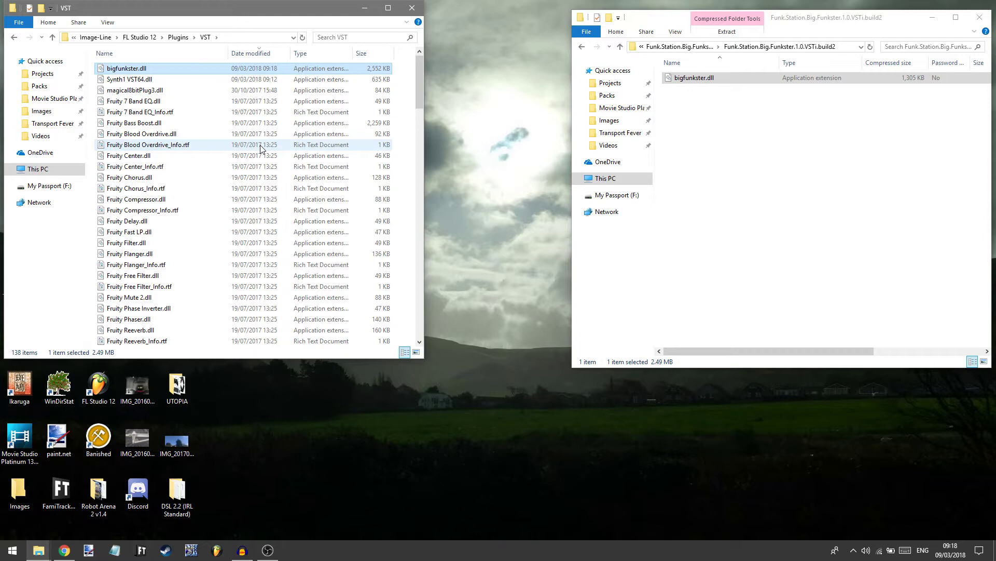
pyautogui.click(412, 8)
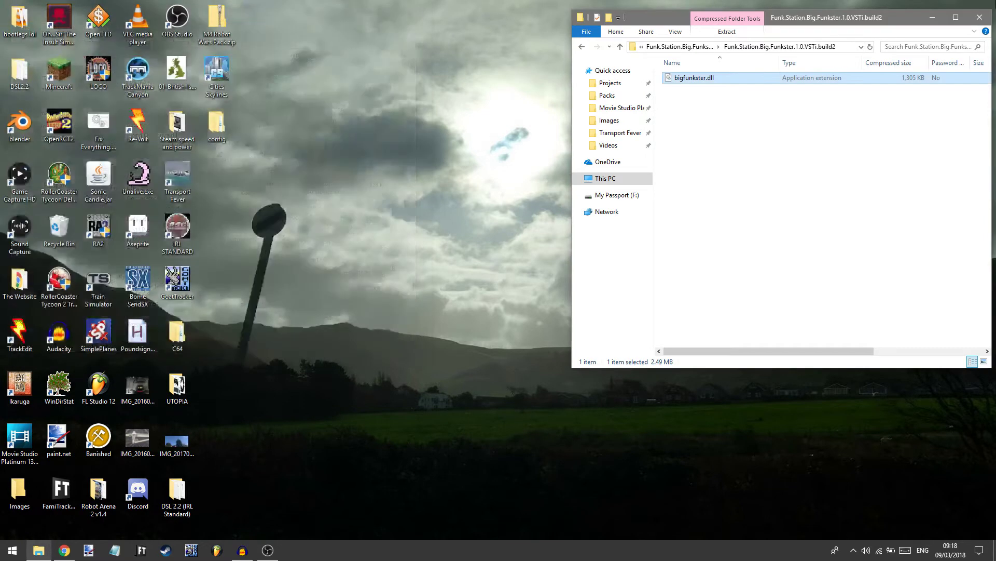
pyautogui.click(980, 17)
# Switch to FL Studio, collapse the Plugin database and refresh its plugin list with a fast scan
pyautogui.click(217, 549)
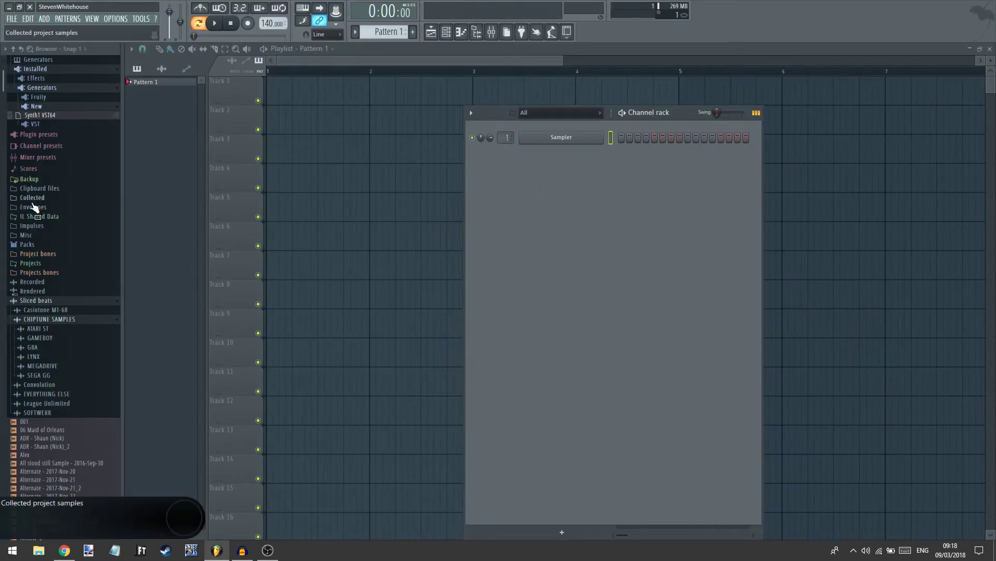
pyautogui.scroll(3, 65, 140)
pyautogui.click(73, 123)
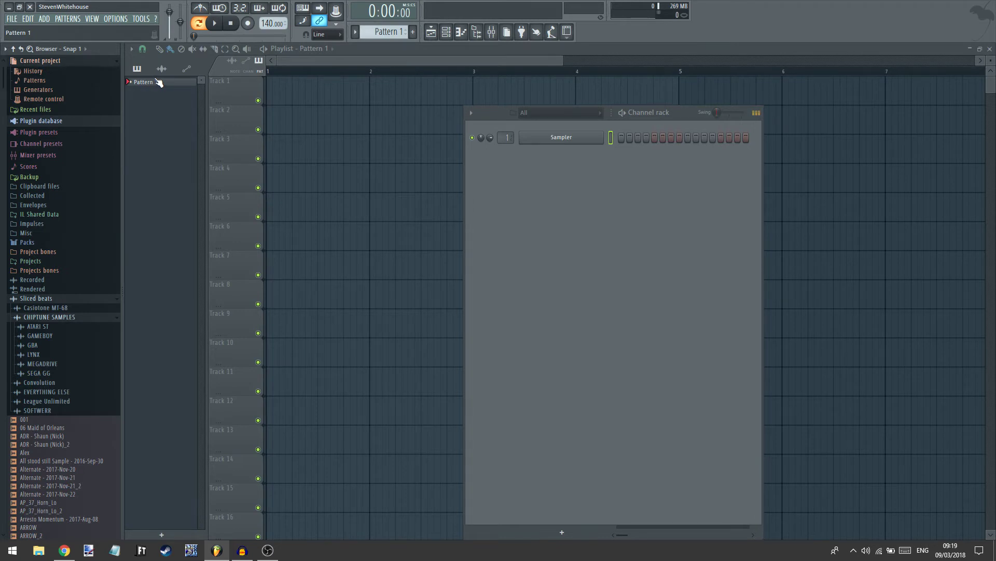
pyautogui.rightClick(72, 118)
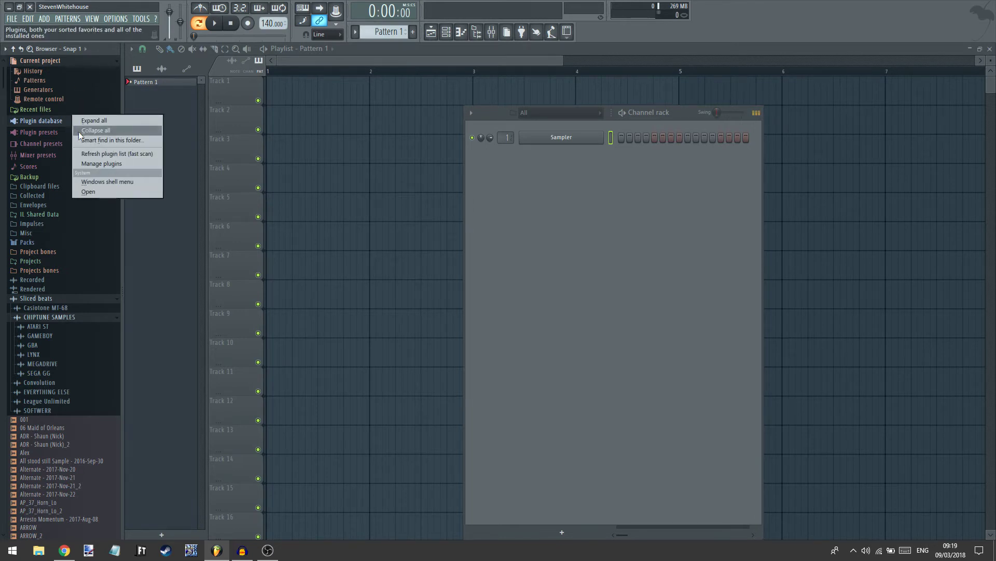
pyautogui.click(106, 154)
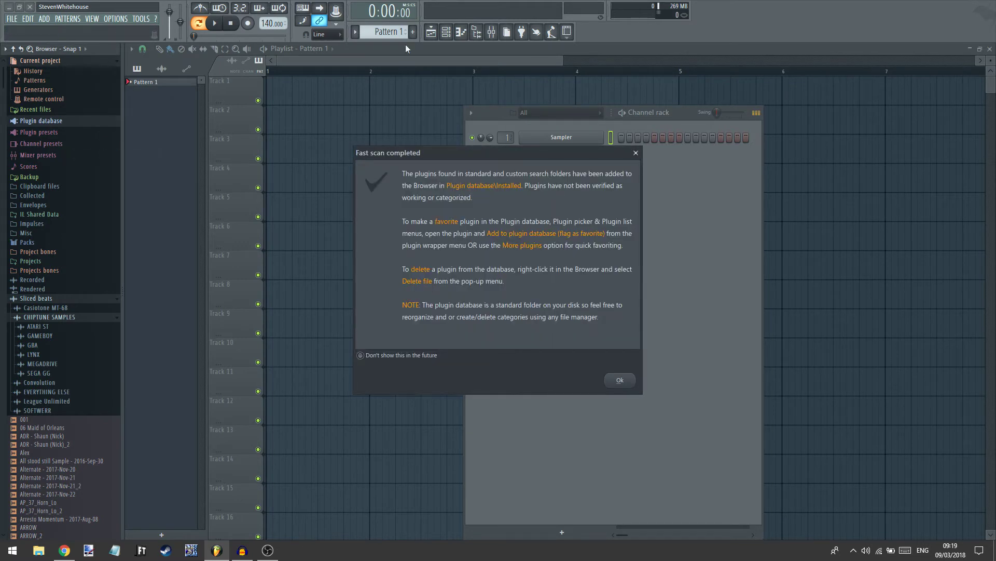
pyautogui.click(620, 380)
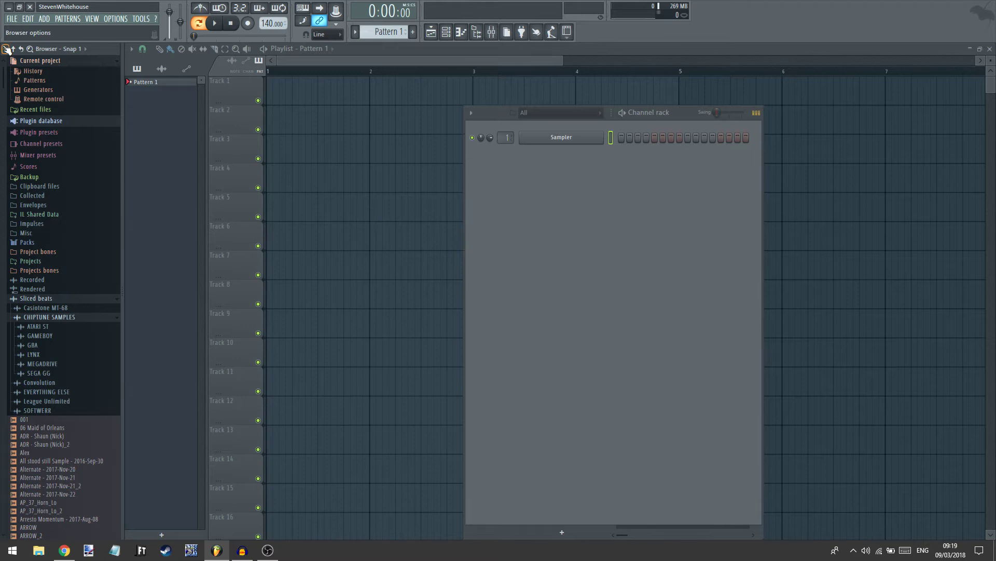
# Expand the Plugin database down to the New folder under the installed Effects to reveal the bigfunkster plugin
pyautogui.click(47, 121)
pyautogui.click(53, 148)
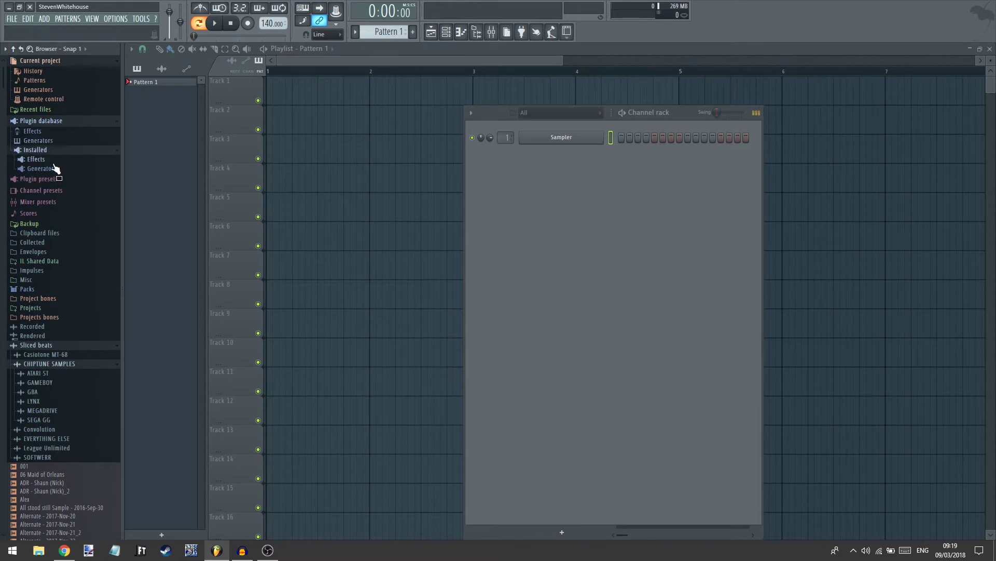
pyautogui.click(53, 160)
pyautogui.click(55, 169)
pyautogui.click(51, 80)
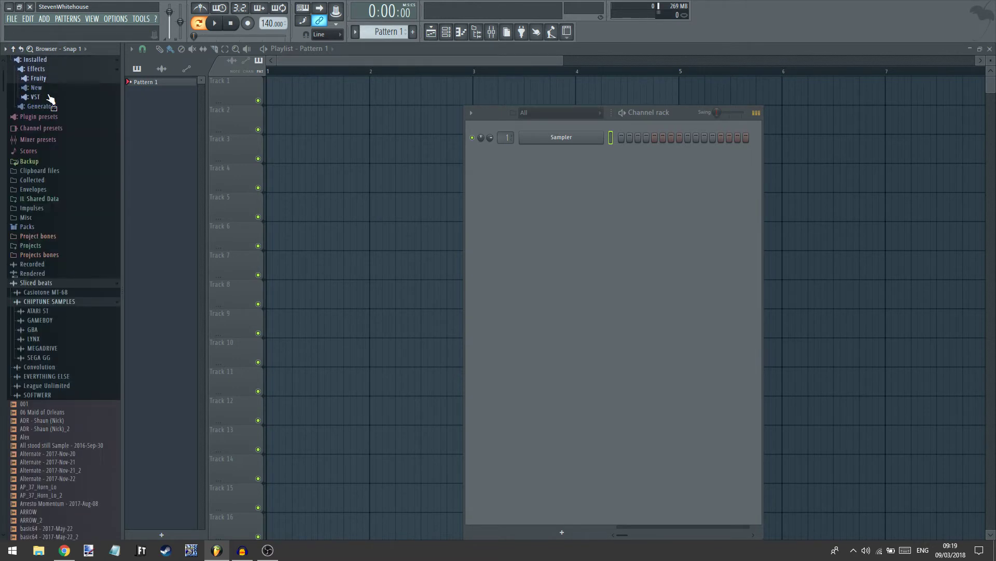
pyautogui.click(47, 90)
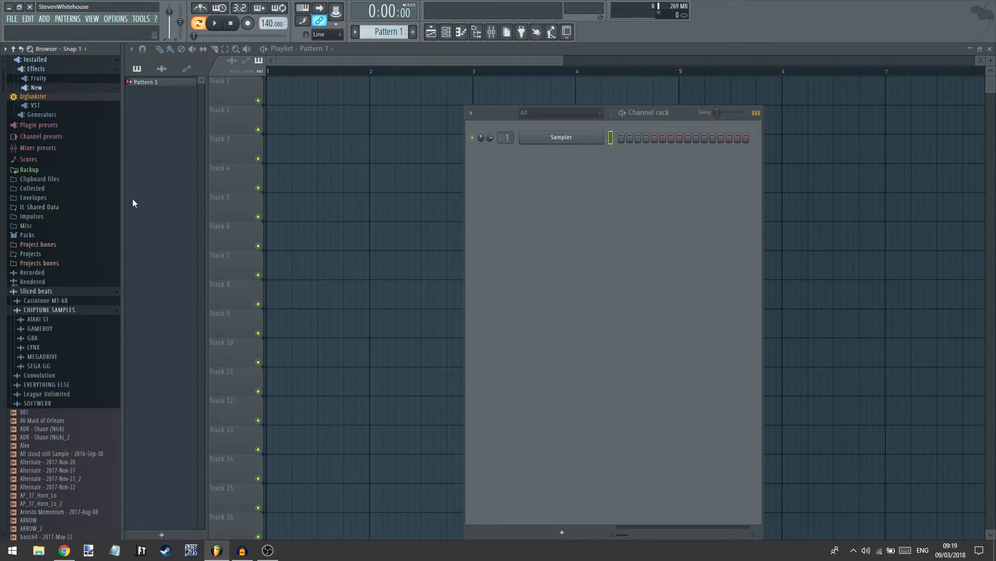
# Load bigfunkster from the New effects folder into the project and move its window clear of the browser
pyautogui.scroll(3, 71, 201)
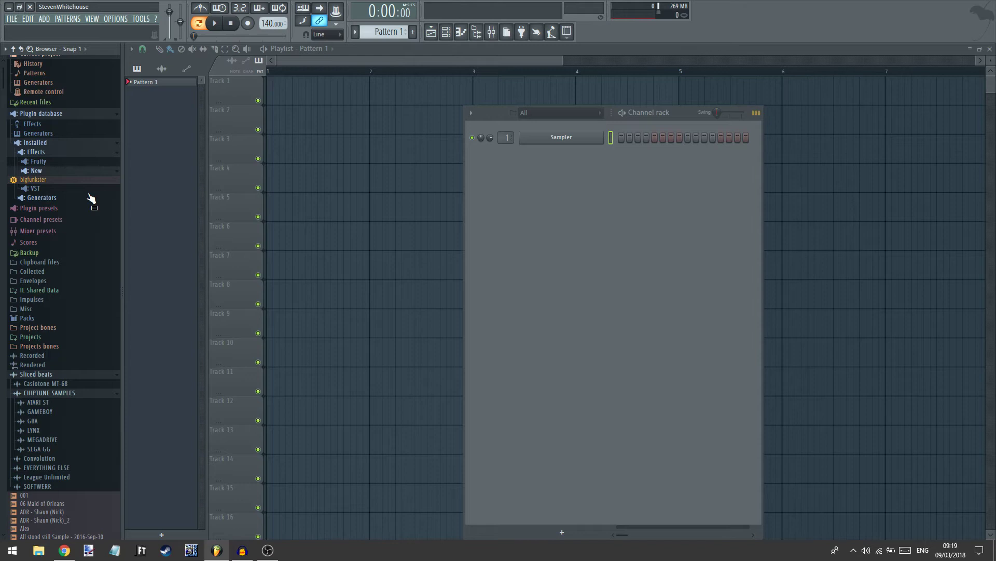
pyautogui.moveTo(34, 179); pyautogui.dragTo(587, 168)
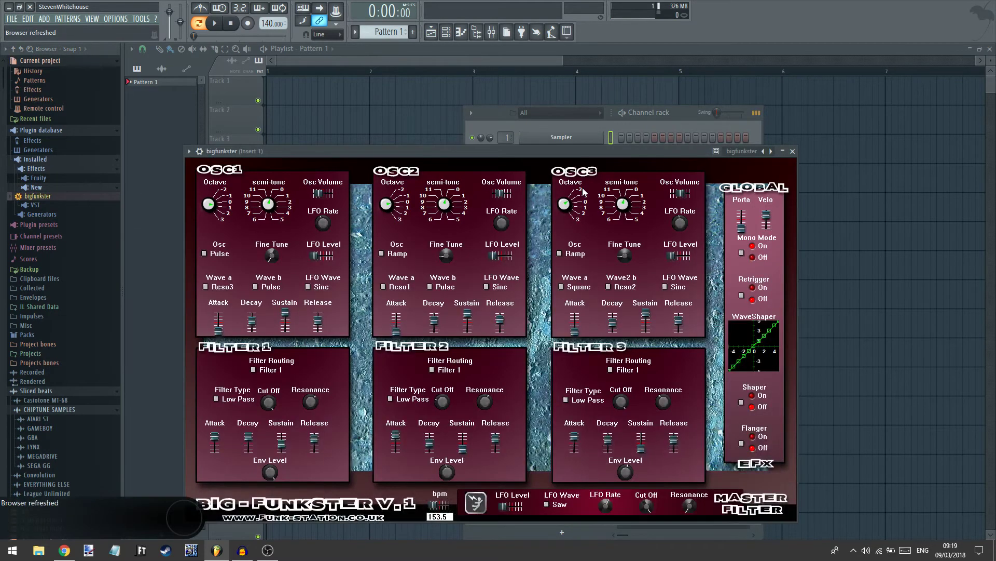
pyautogui.moveTo(549, 156); pyautogui.dragTo(681, 96)
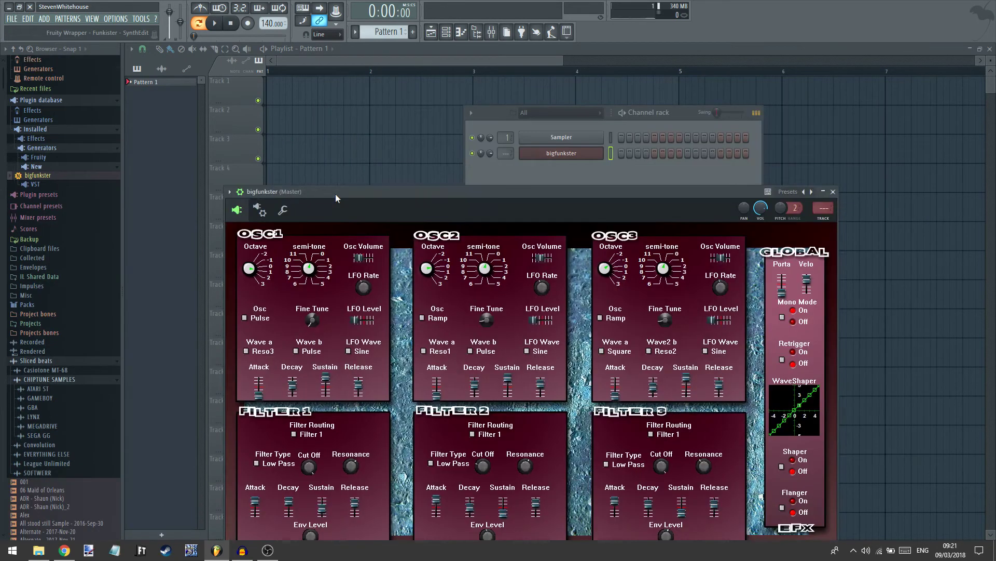
# Reposition the bigfunkster generator window, add the plugin to the plugin database as a favorite, and collapse the Generators category
pyautogui.moveTo(335, 195); pyautogui.dragTo(497, 90)
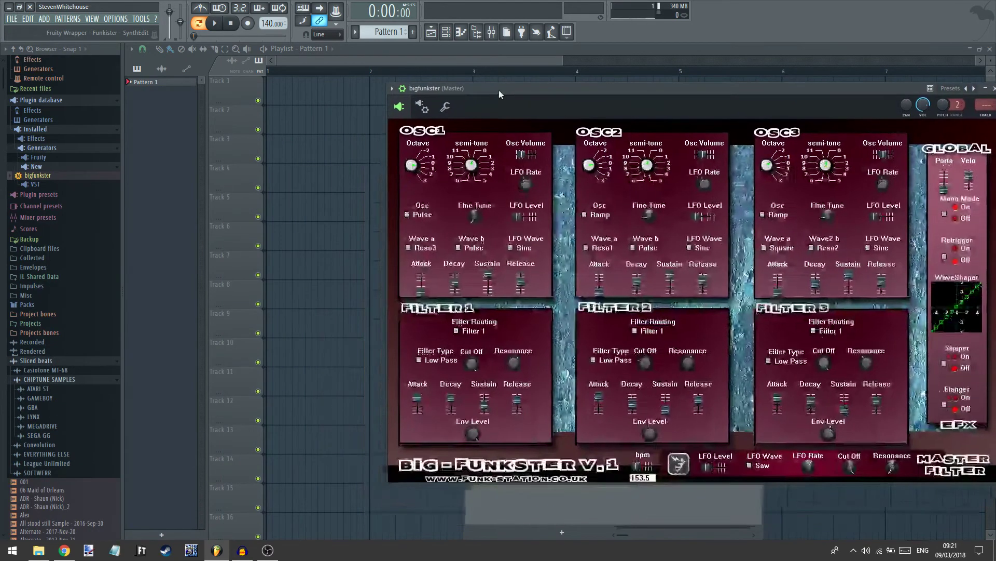
pyautogui.click(386, 88)
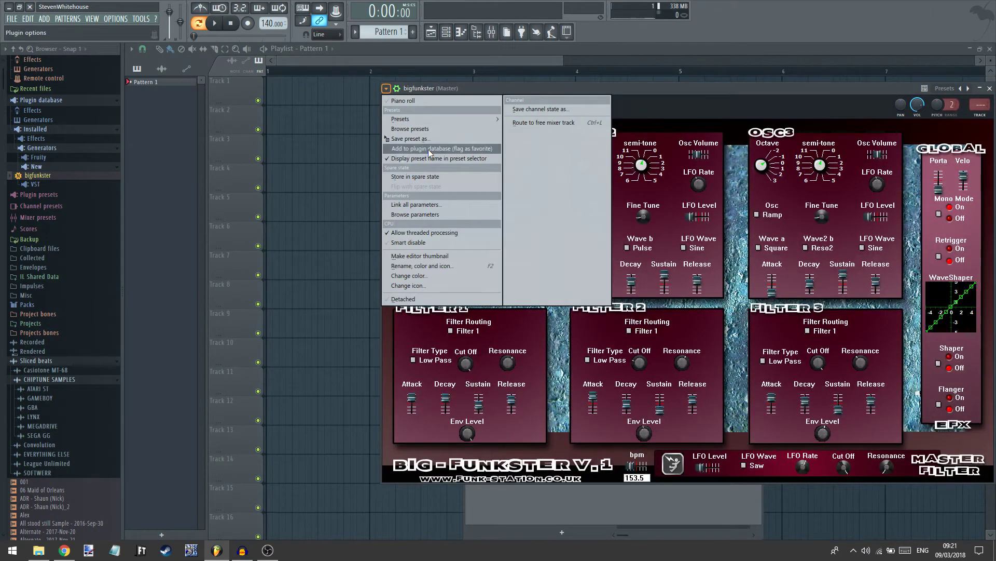
pyautogui.click(429, 150)
pyautogui.click(614, 308)
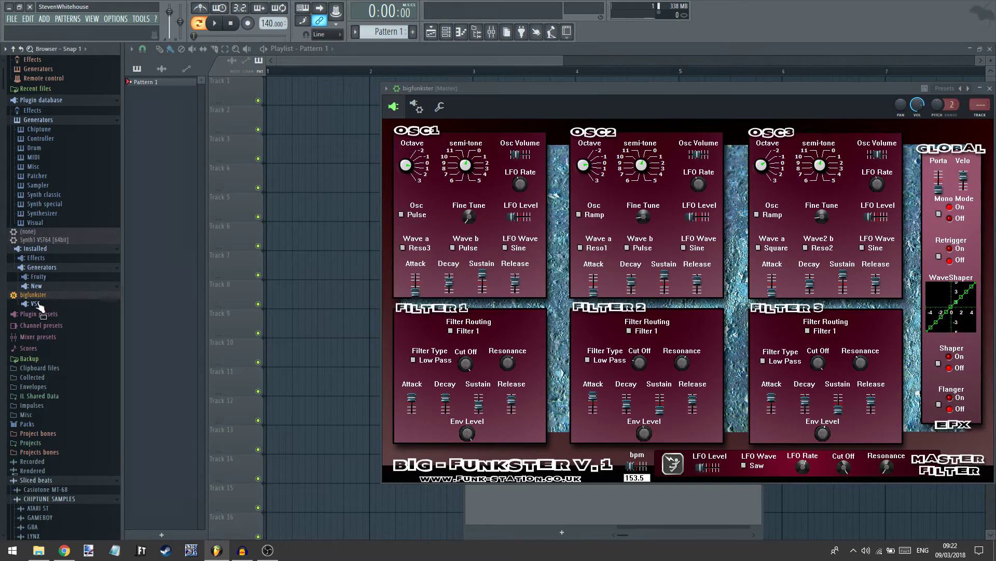
pyautogui.click(52, 121)
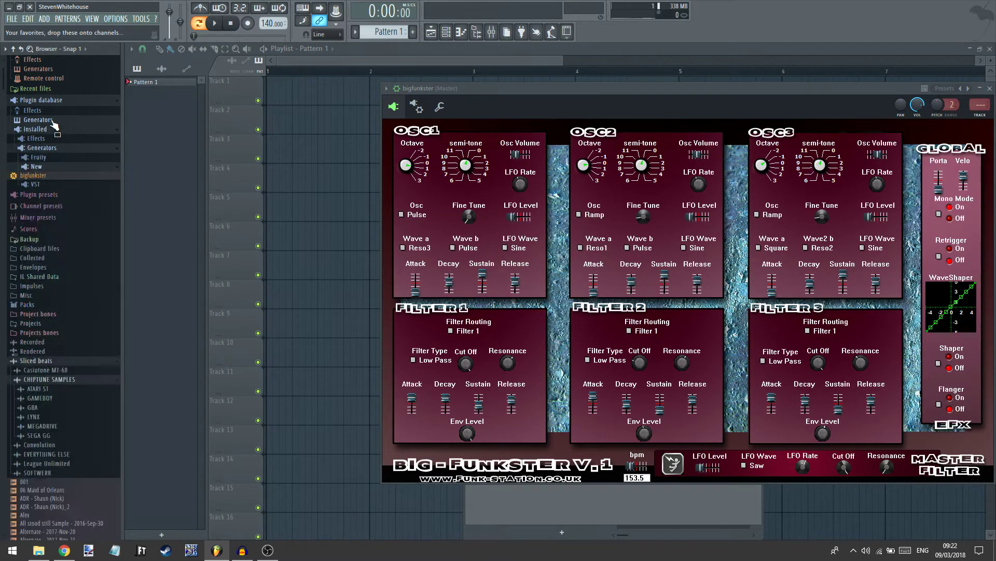
# Open the Synth category under Generators > Synthesizer, add bigfunkster to the plugin database there as a favorite, and select the new Funkster entry
pyautogui.click(52, 122)
pyautogui.click(37, 213)
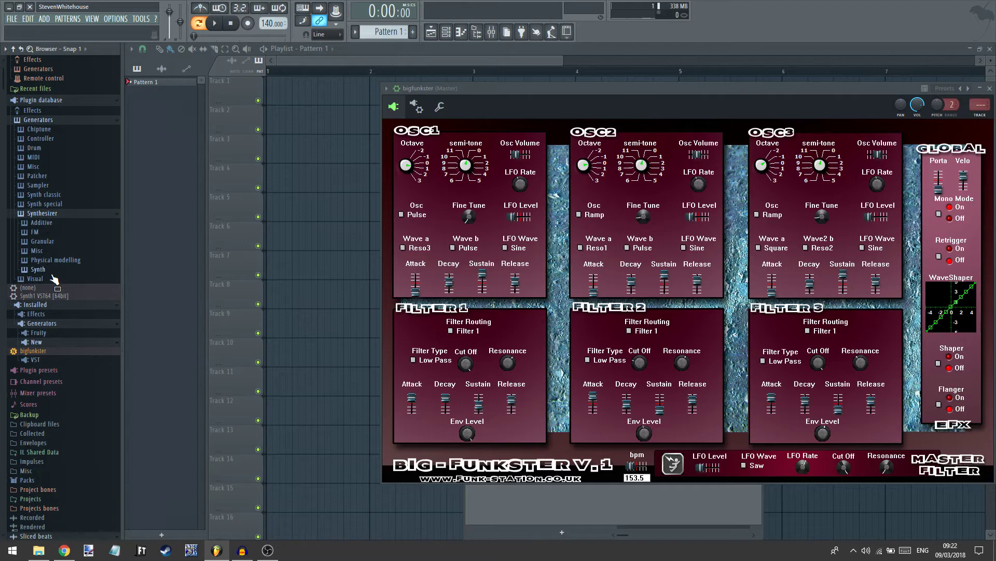
pyautogui.click(50, 270)
pyautogui.click(386, 89)
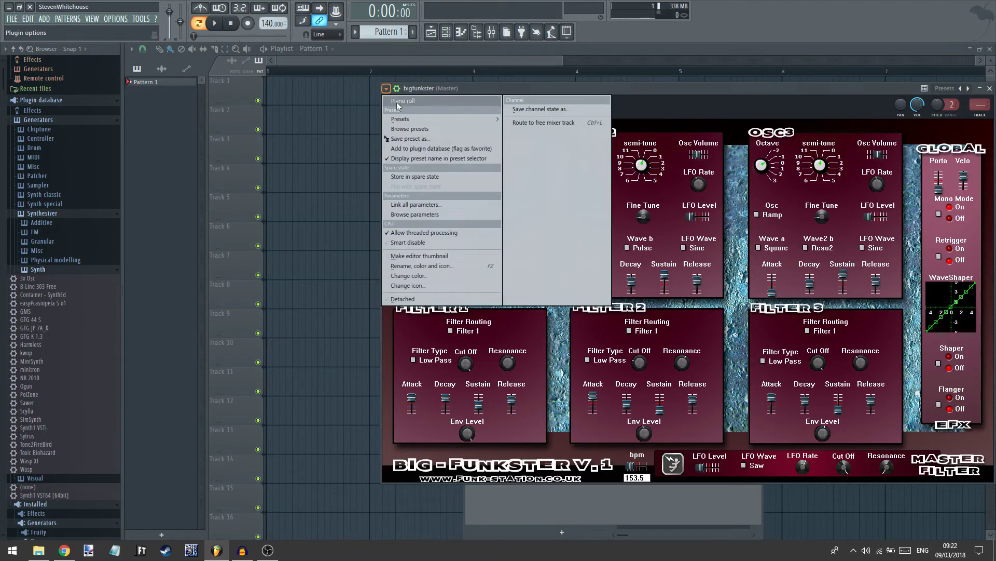
pyautogui.click(444, 151)
pyautogui.click(551, 313)
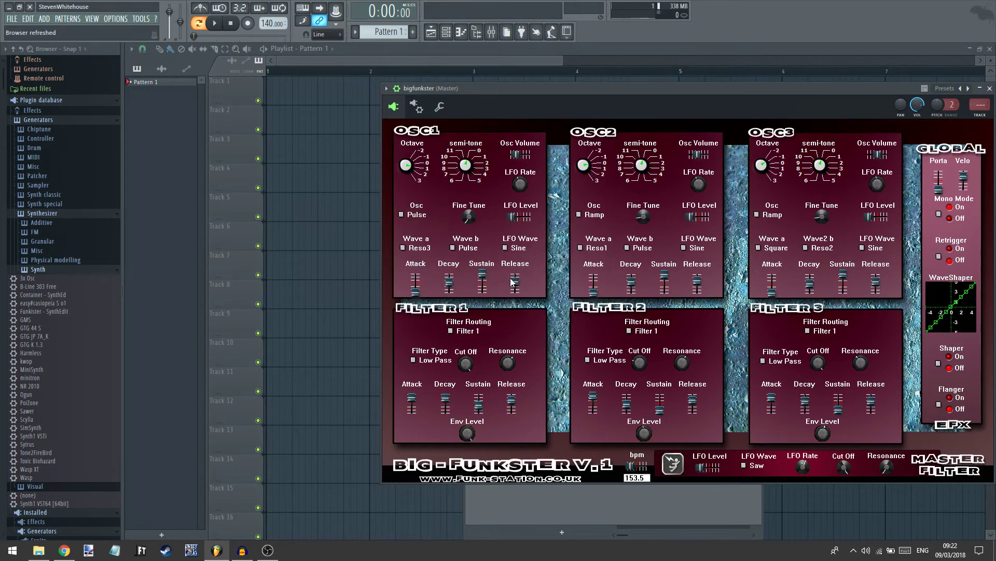
pyautogui.click(34, 314)
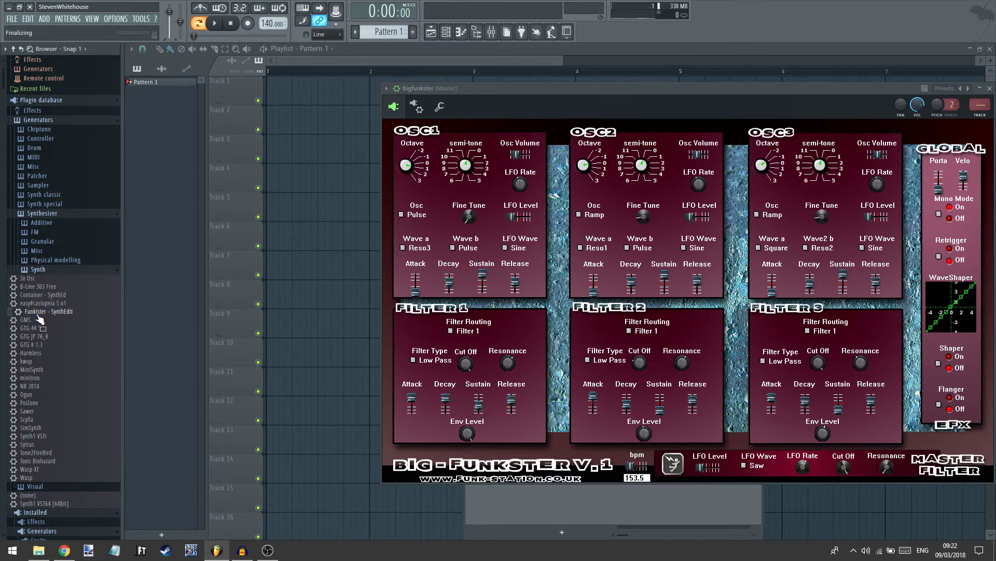
# Reposition the bigfunkster window over the playlist and route its channel to a free mixer track
pyautogui.moveTo(567, 91); pyautogui.dragTo(408, 128)
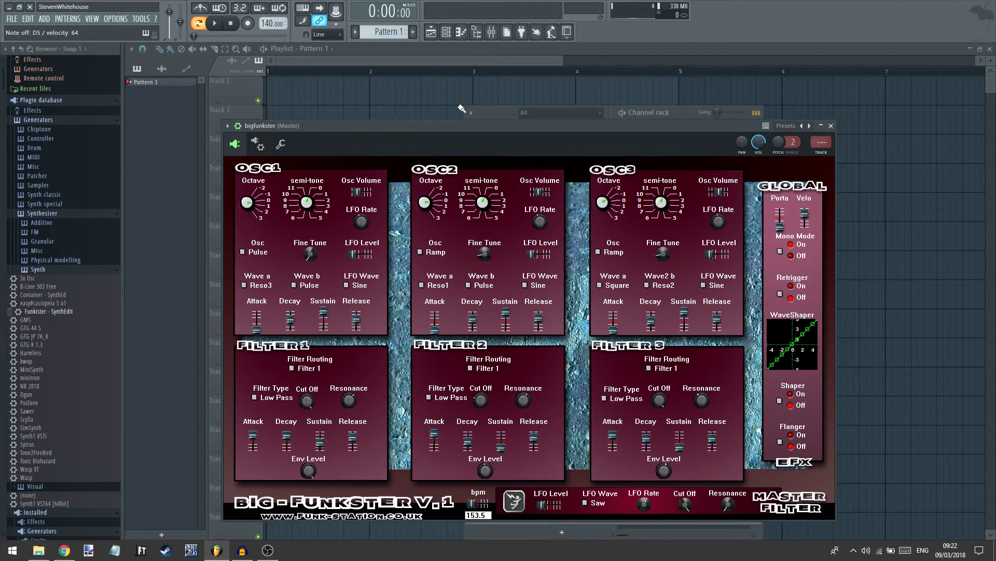
pyautogui.moveTo(529, 127); pyautogui.dragTo(590, 135)
pyautogui.hotkey('ctrl', 'l')
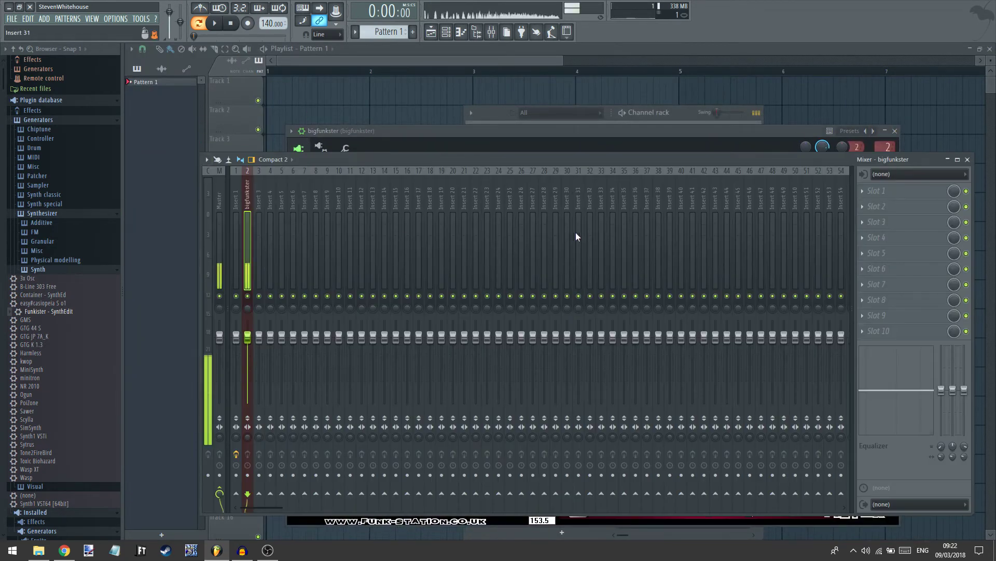
# Load Maximus into slot 1 of the bigfunkster mixer track and close the effect's window
pyautogui.click(887, 192)
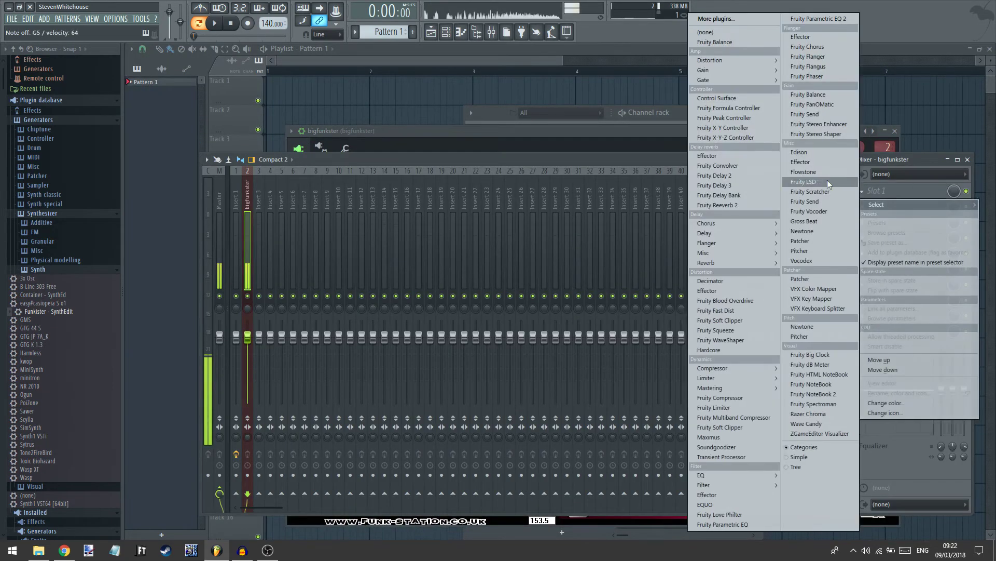
pyautogui.moveTo(736, 376)
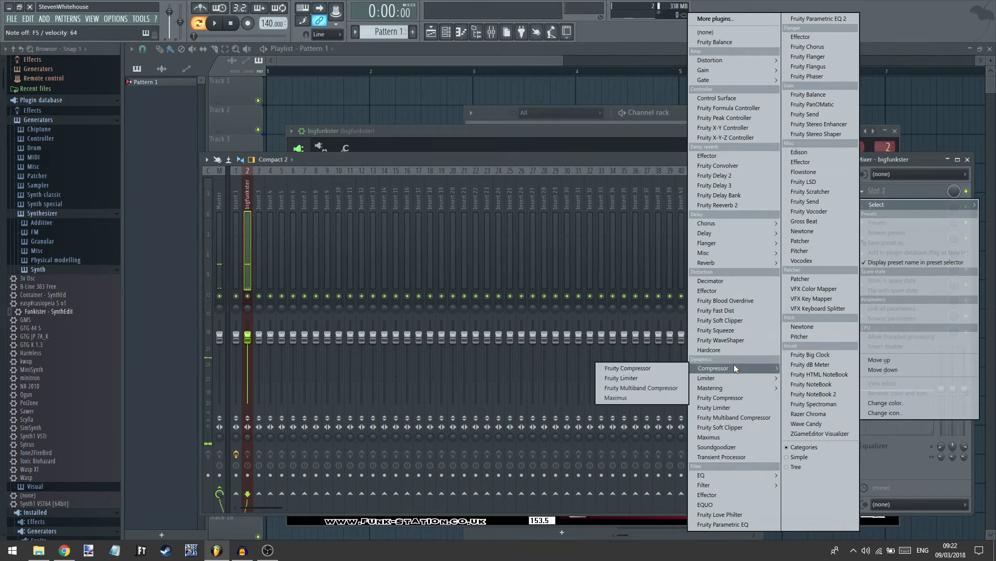
pyautogui.click(647, 399)
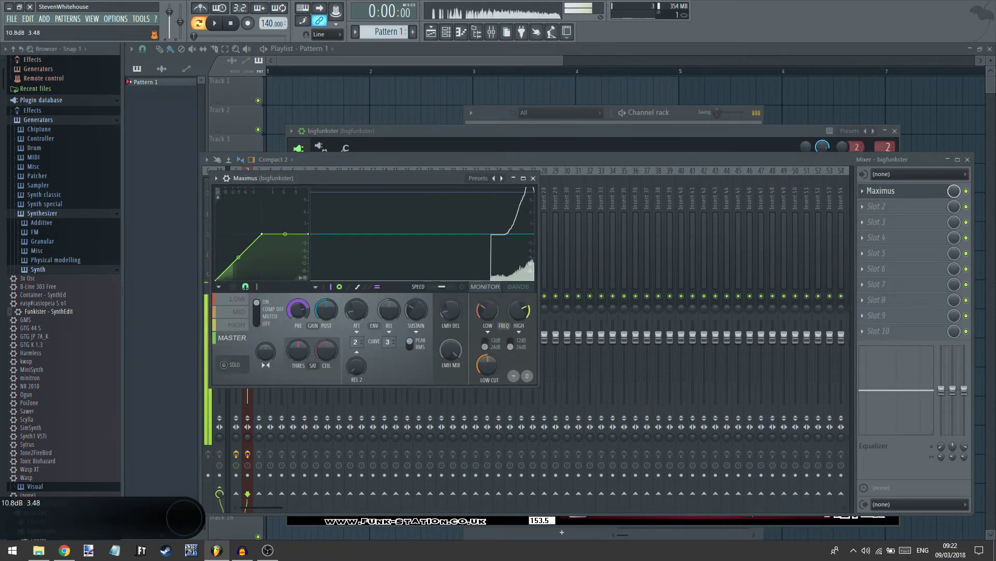
pyautogui.click(533, 178)
# Bring bigfunkster back to the front and audition the Patch 1 and Patch 2 presets by playing notes
pyautogui.click(621, 131)
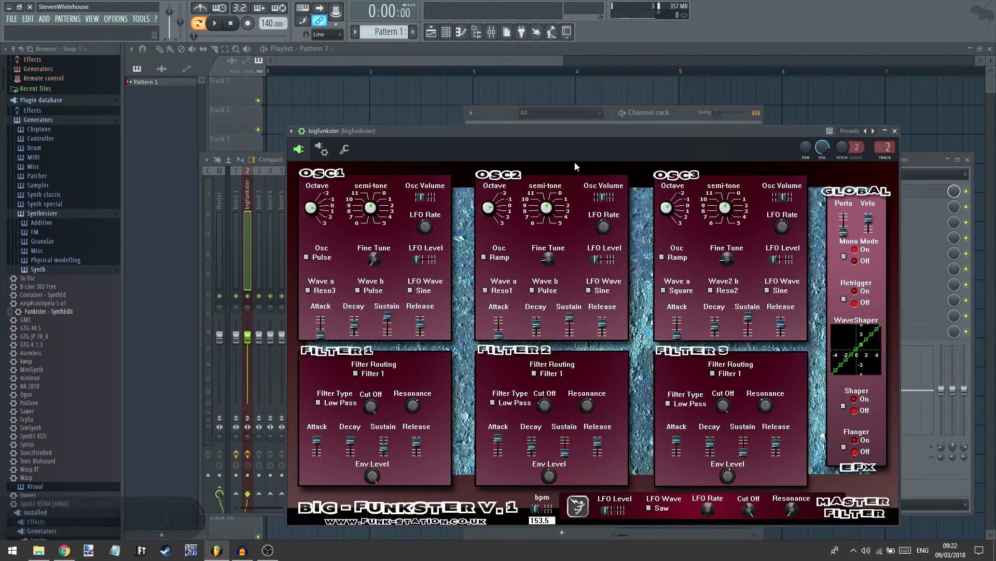
pyautogui.click(876, 136)
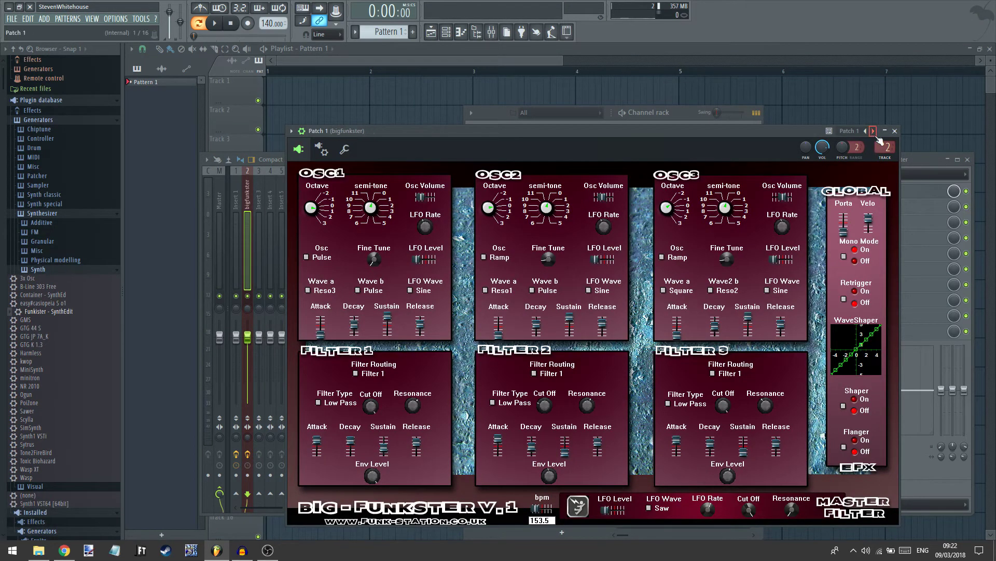
pyautogui.press('z')
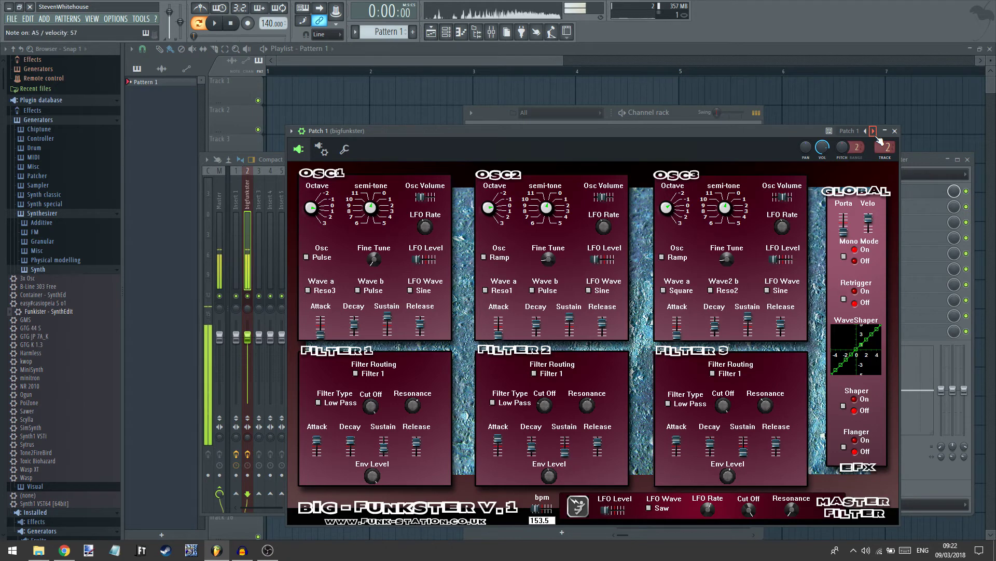
pyautogui.click(877, 136)
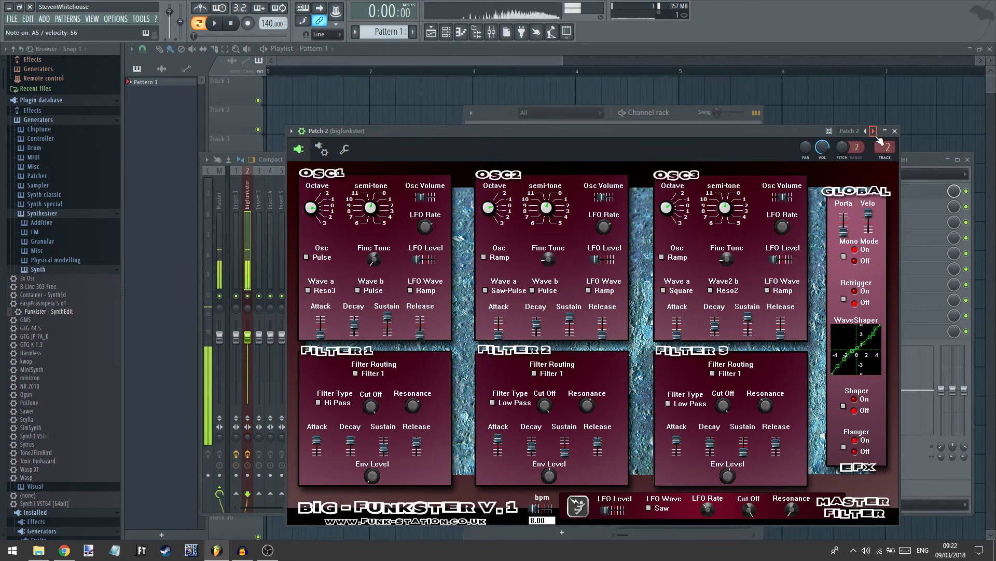
pyautogui.press('c')
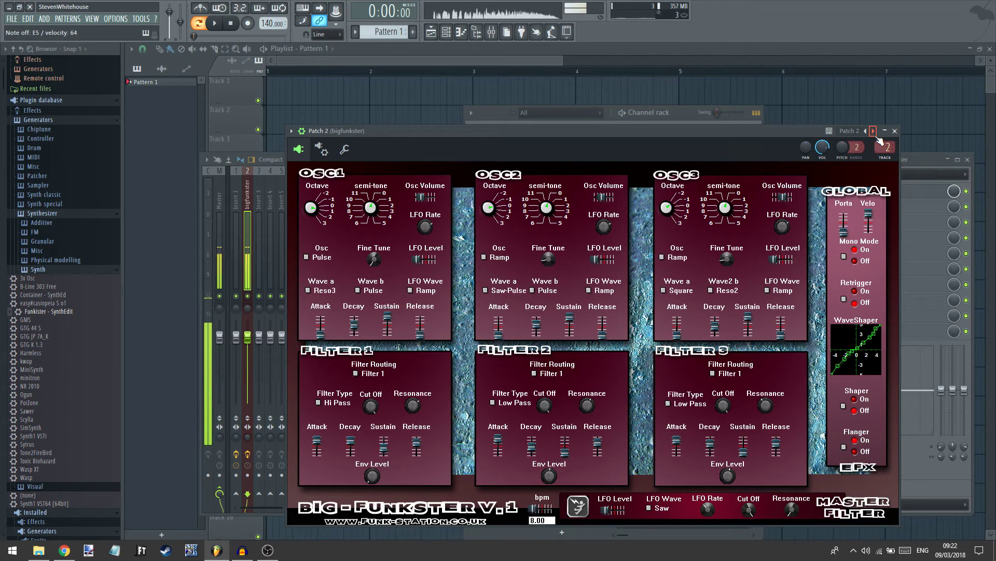
pyautogui.press('b')
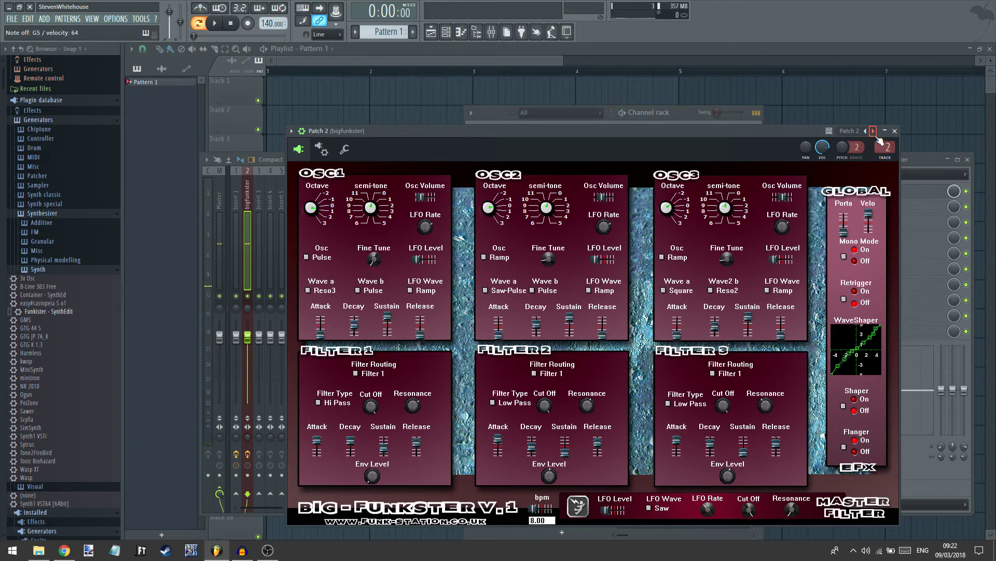
# Step through the bigfunkster presets from Patch 3 to Patch 8
pyautogui.click(877, 137)
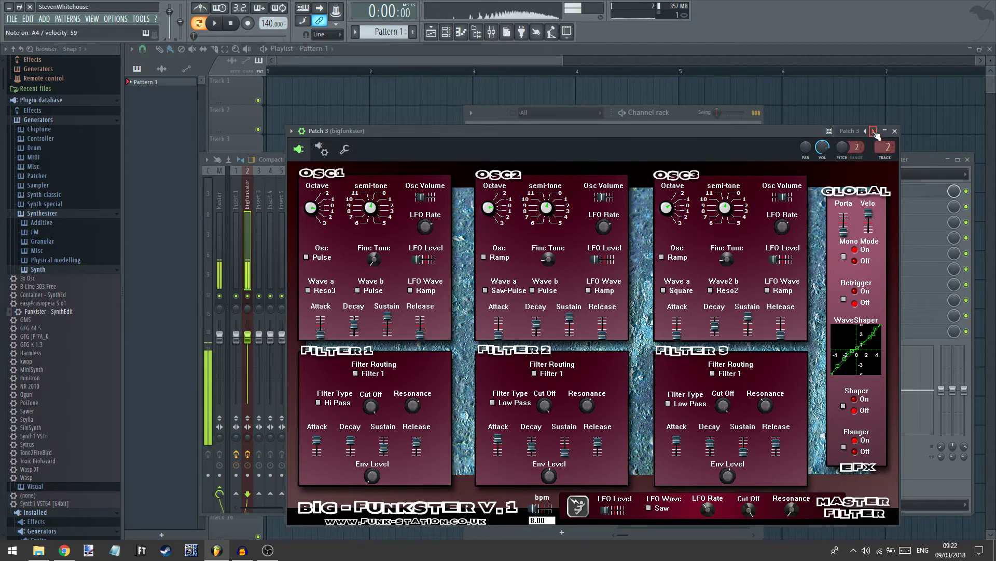
pyautogui.click(874, 131)
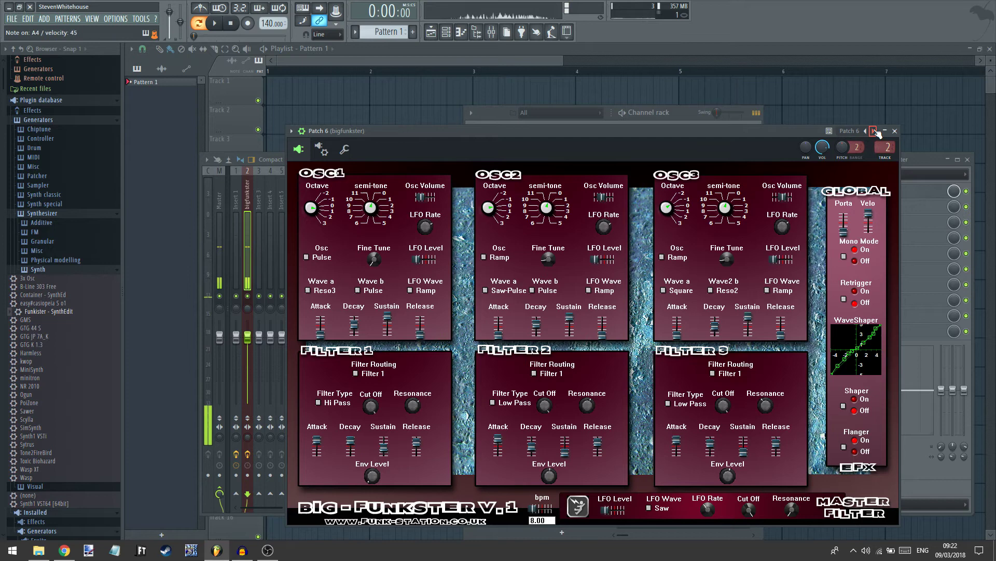
pyautogui.click(874, 131)
pyautogui.click(875, 130)
pyautogui.click(875, 130)
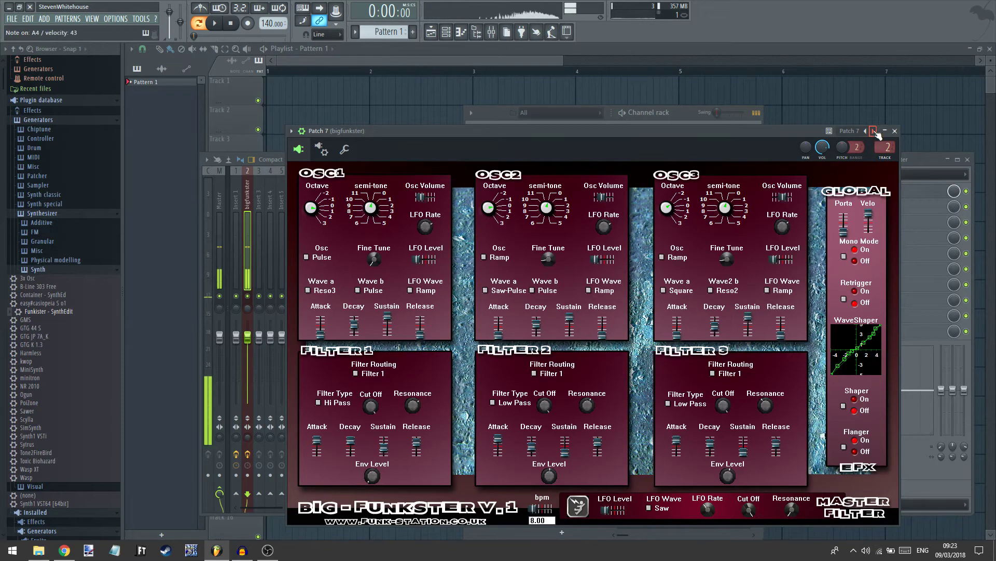
pyautogui.click(874, 132)
# Try Patch 16 from the bigfunkster preset list and return to Patch 1
pyautogui.rightClick(876, 131)
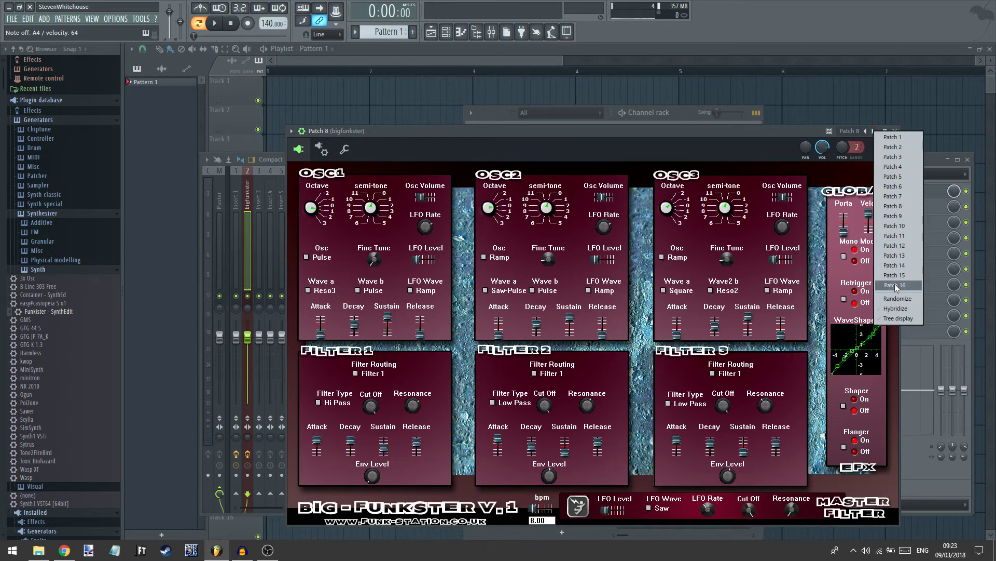
pyautogui.click(895, 284)
pyautogui.rightClick(876, 132)
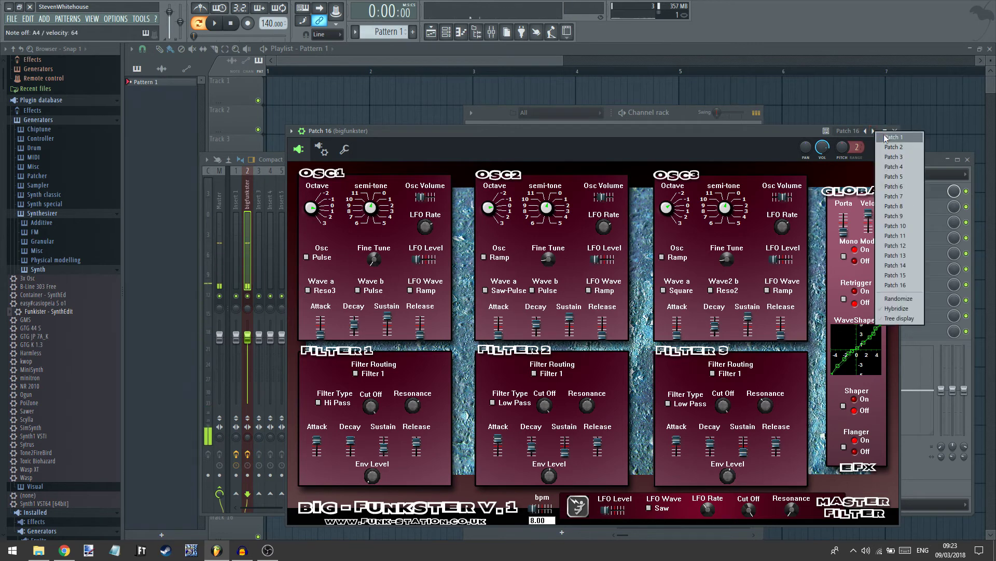
pyautogui.click(889, 140)
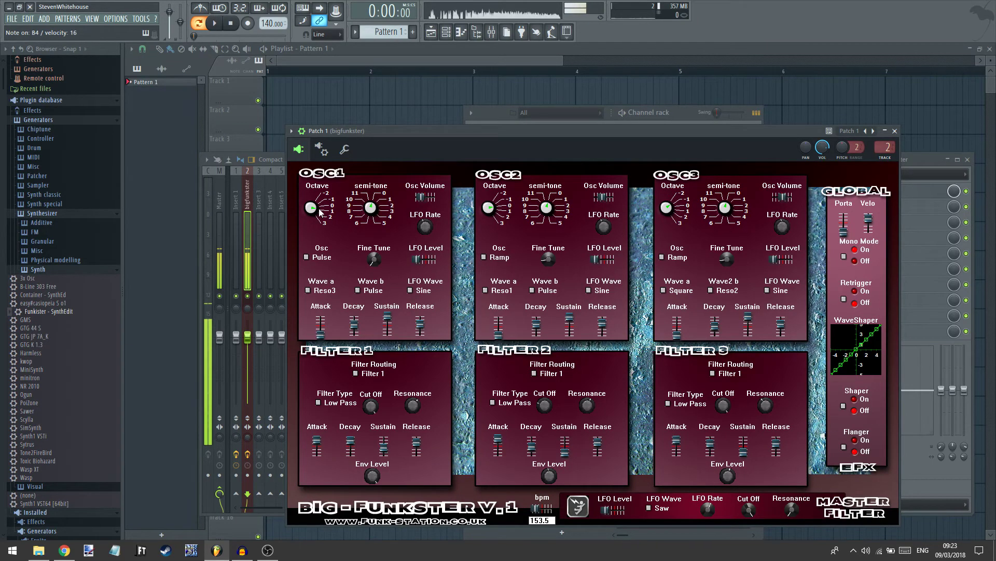
# Adjust the OSC1 octave and lower the OSC2 and OSC3 sustain to their minimum
pyautogui.moveTo(313, 210); pyautogui.dragTo(302, 229)
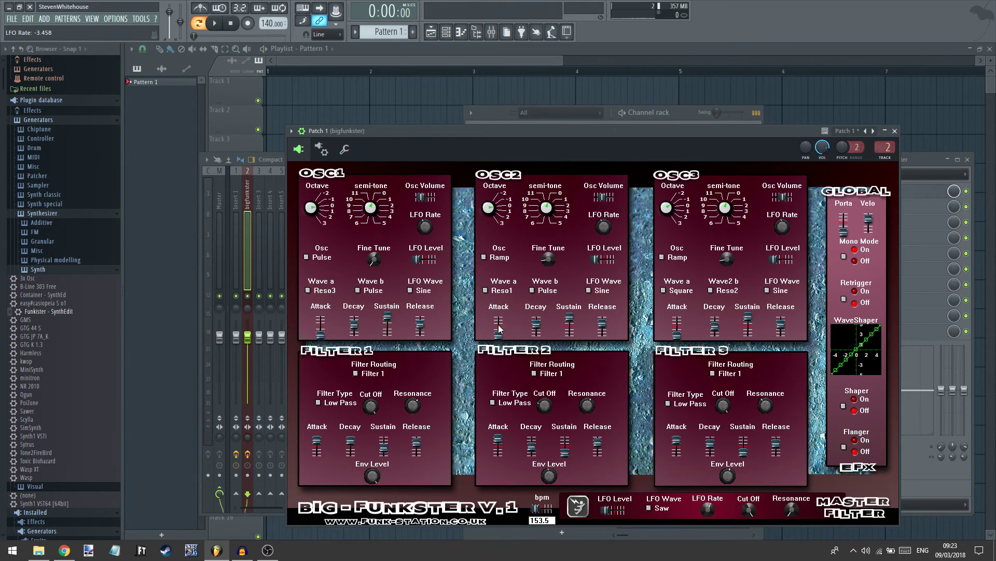
pyautogui.moveTo(567, 319); pyautogui.dragTo(570, 419)
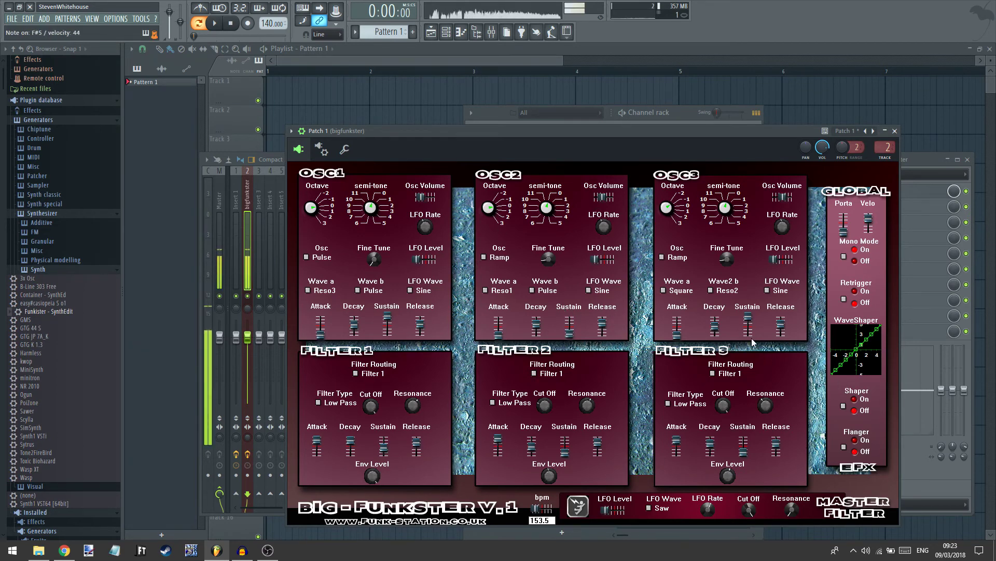
pyautogui.moveTo(751, 319); pyautogui.dragTo(735, 498)
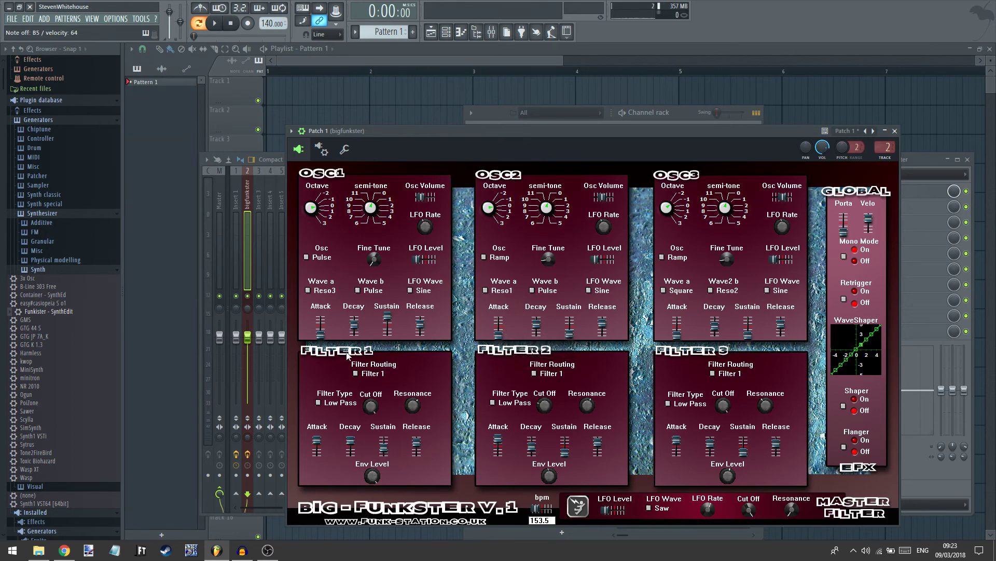
# Adjust Filter 1's cutoff and resonance and reshape its attack, decay, sustain and release envelope
pyautogui.moveTo(370, 406); pyautogui.dragTo(350, 470)
pyautogui.moveTo(383, 446); pyautogui.dragTo(416, 458)
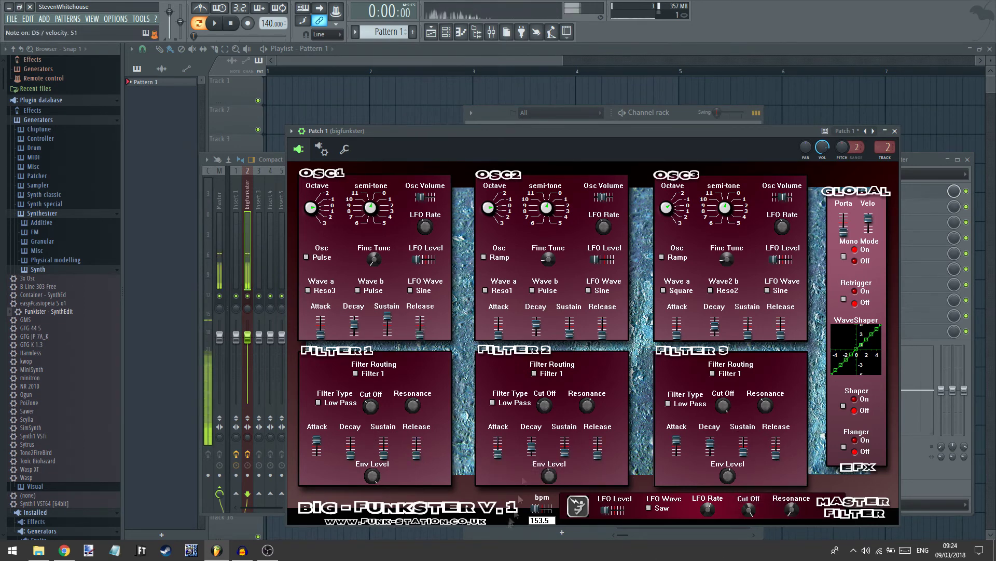
pyautogui.moveTo(412, 406); pyautogui.dragTo(410, 422)
pyautogui.moveTo(317, 440); pyautogui.dragTo(350, 443)
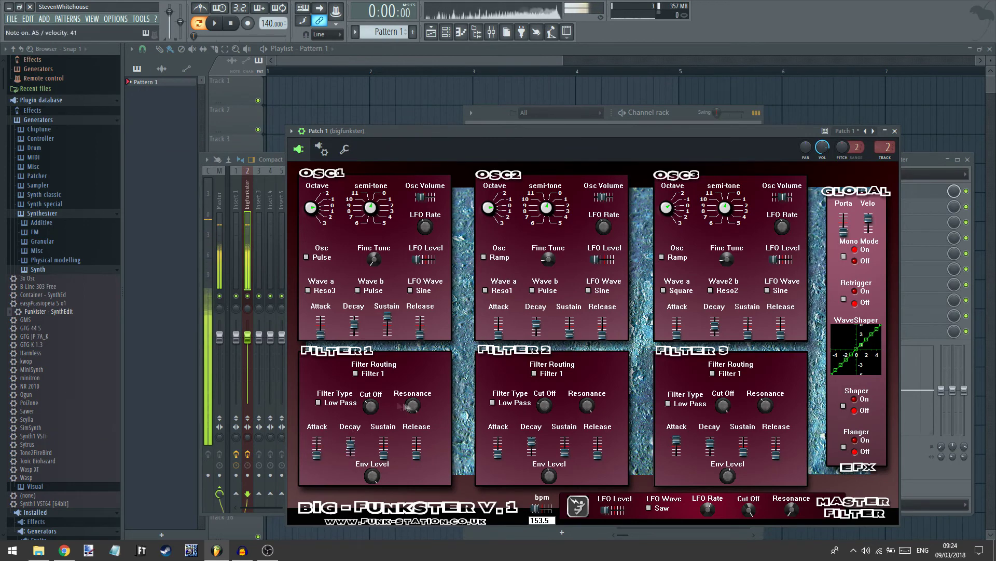
# Adjust the envelope levels of Filter 2 and Filter 3, set Mono Mode to Off, and fine-tune Filter 1's decay
pyautogui.moveTo(548, 474); pyautogui.dragTo(547, 486)
pyautogui.moveTo(726, 470); pyautogui.dragTo(726, 480)
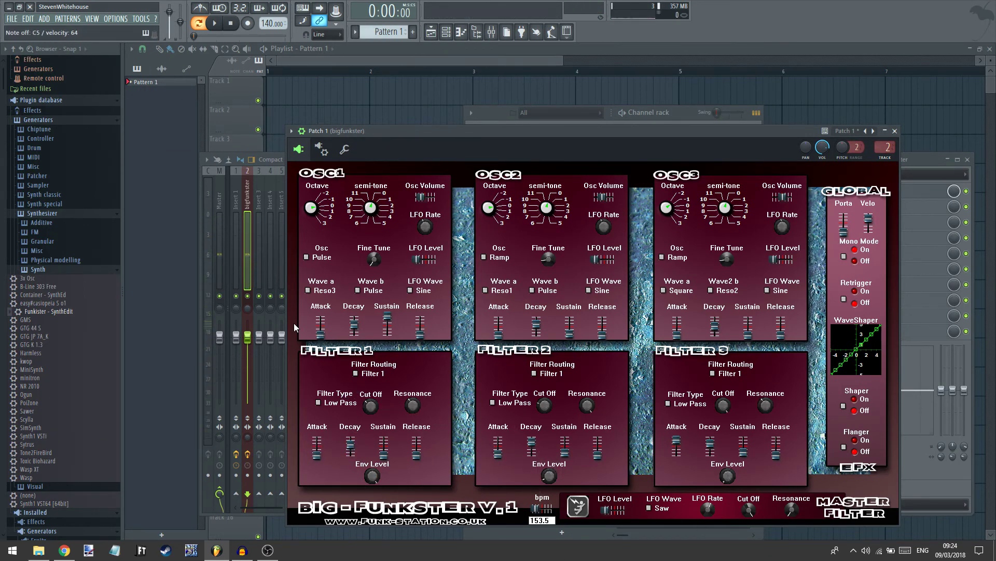
pyautogui.click(857, 261)
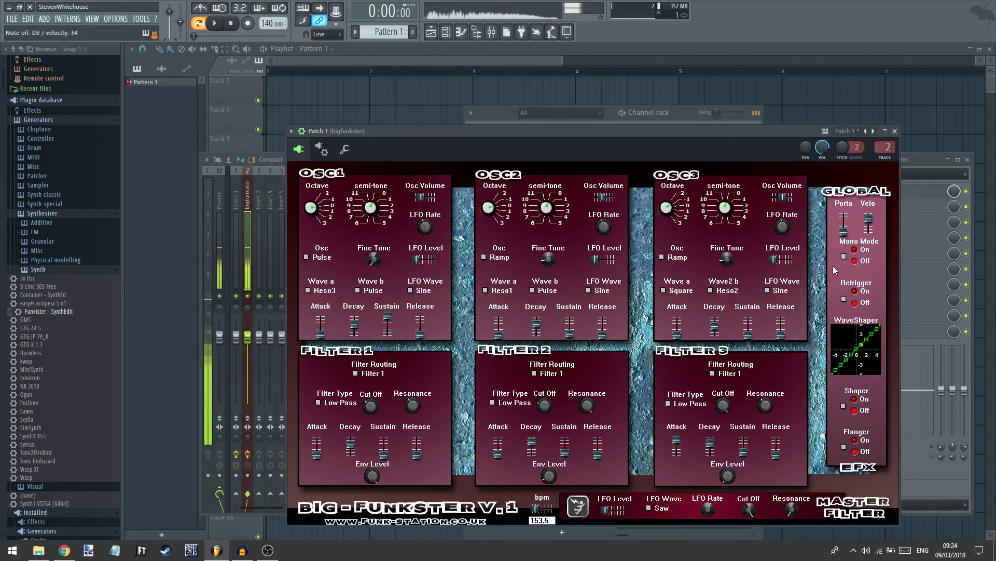
pyautogui.moveTo(351, 444); pyautogui.dragTo(351, 446)
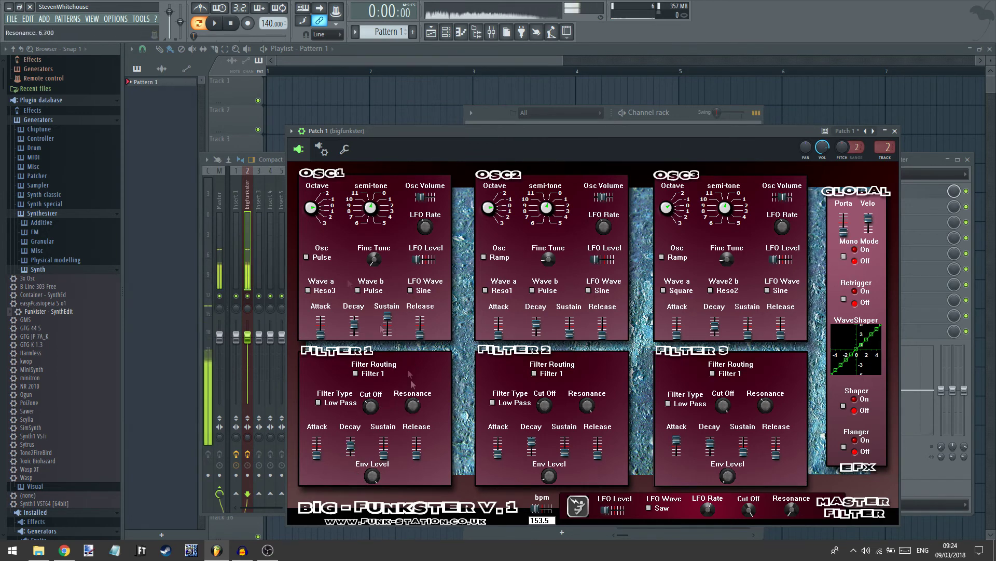
# Set the Osc waveform of OSC1 and OSC2 to Saw and adjust the OSC2 octave
pyautogui.click(306, 258)
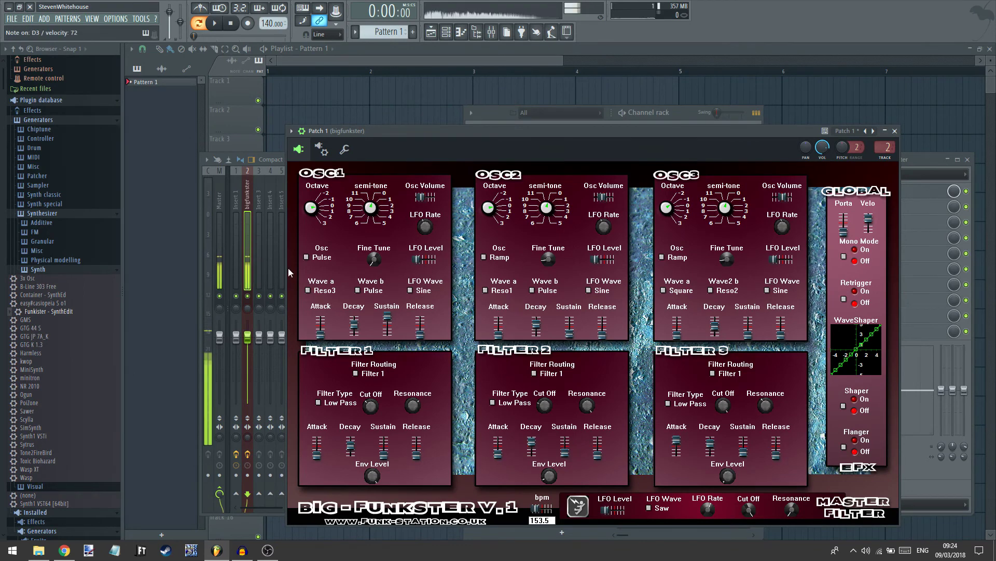
pyautogui.click(306, 257)
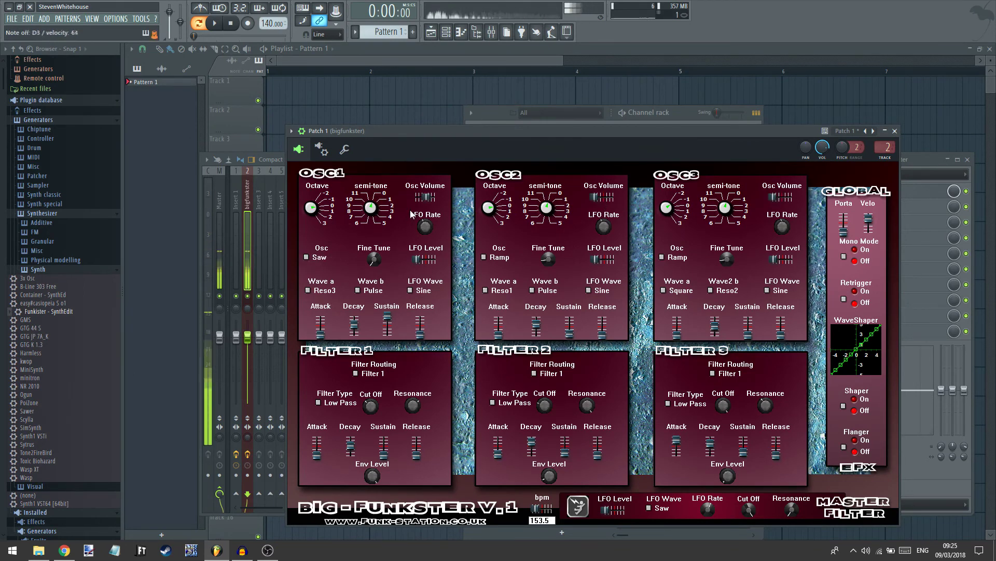
pyautogui.click(484, 258)
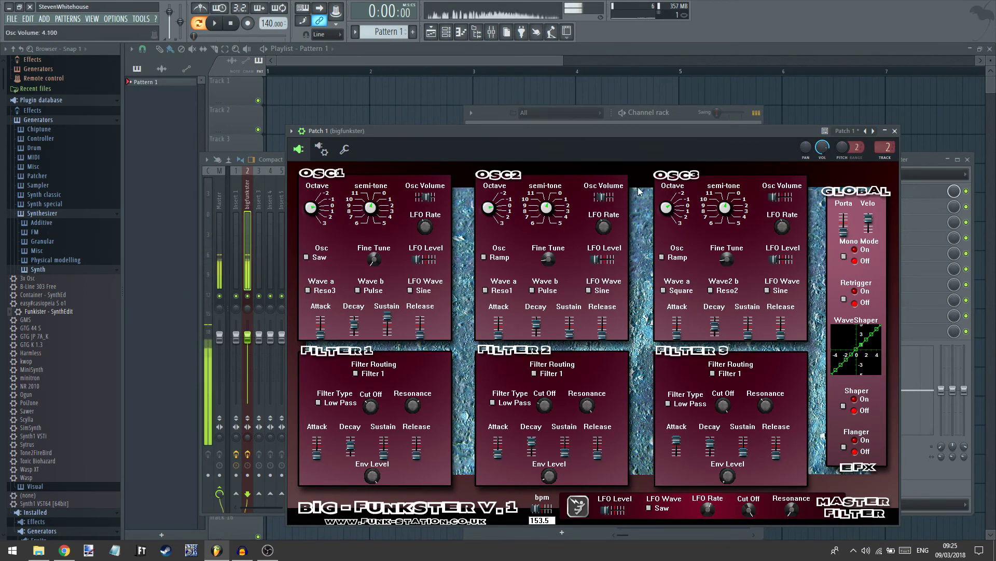
pyautogui.click(484, 257)
pyautogui.moveTo(484, 187); pyautogui.dragTo(488, 213)
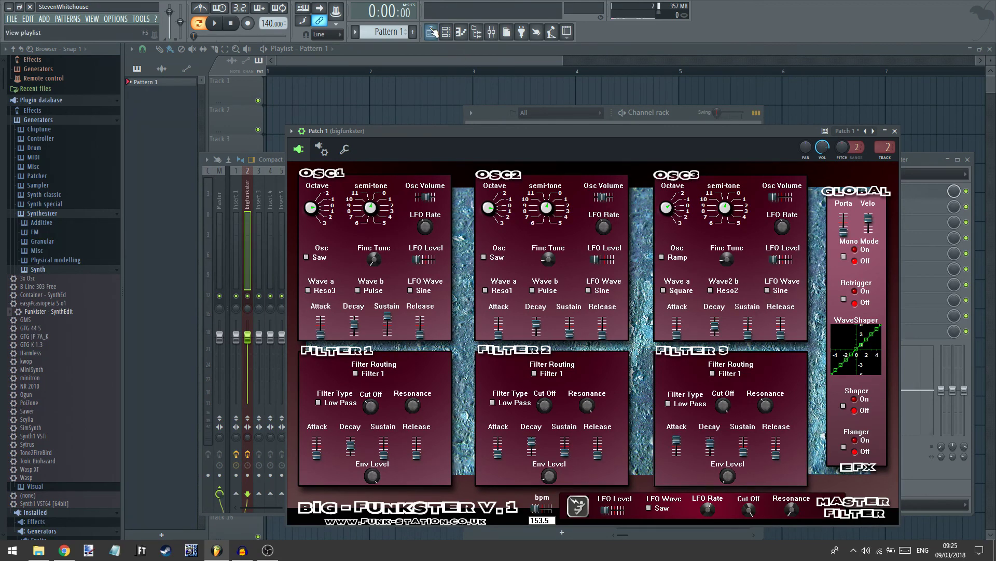
# Switch to Audacity
pyautogui.click(242, 550)
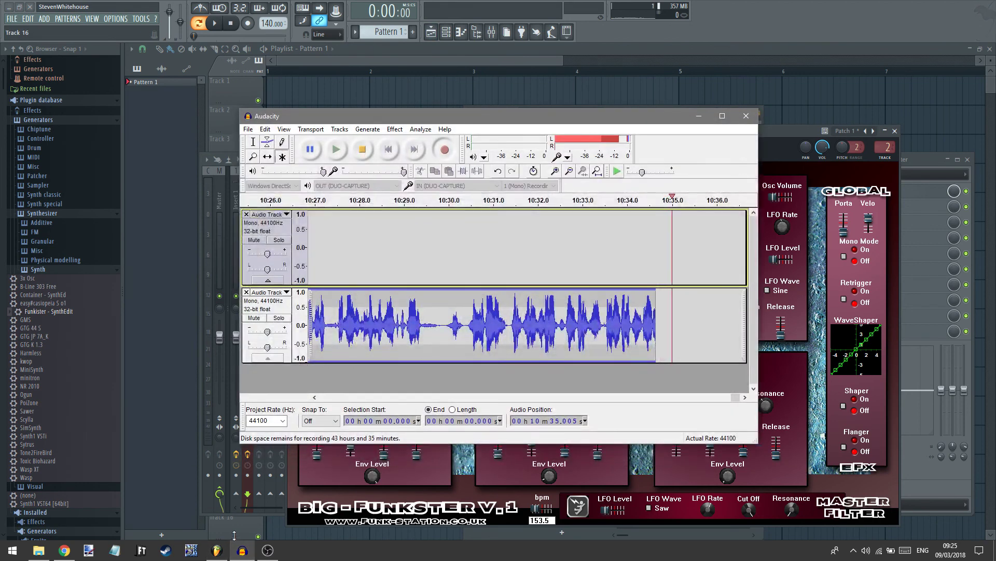